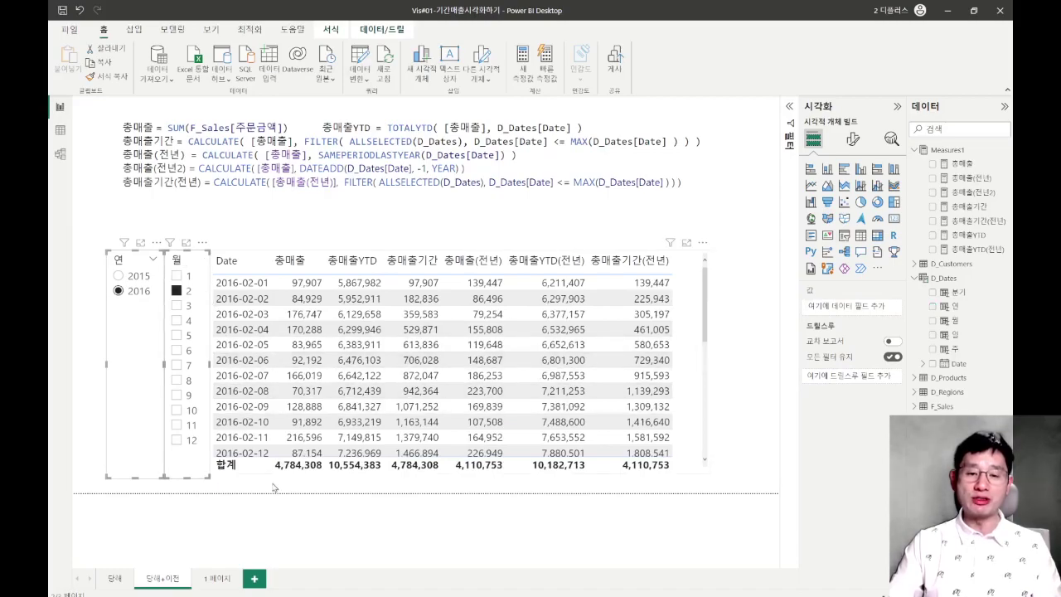
- Paste the copied year and month slicers onto the report page 1 페이지 without syncing them to the originals
{"action": "left_click", "coordinate": [210, 583]}
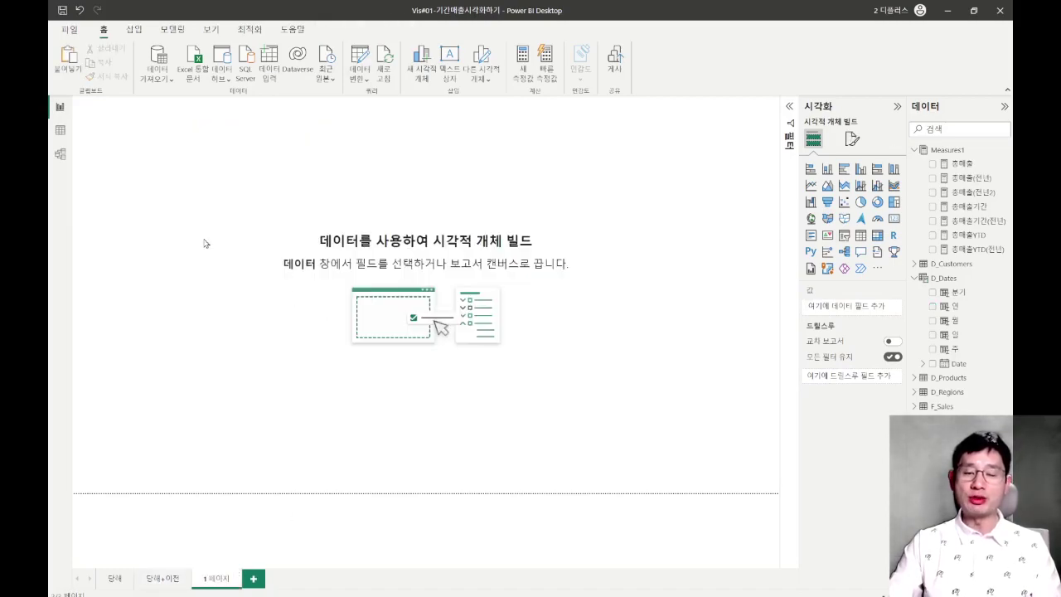
{"action": "key", "text": "ctrl+v"}
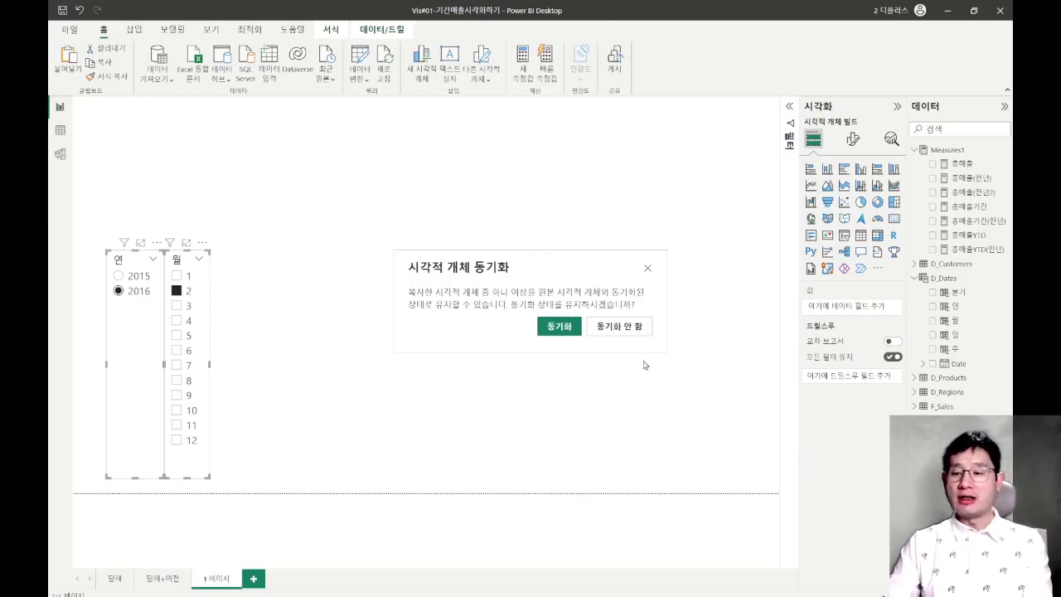
{"action": "left_click", "coordinate": [630, 331]}
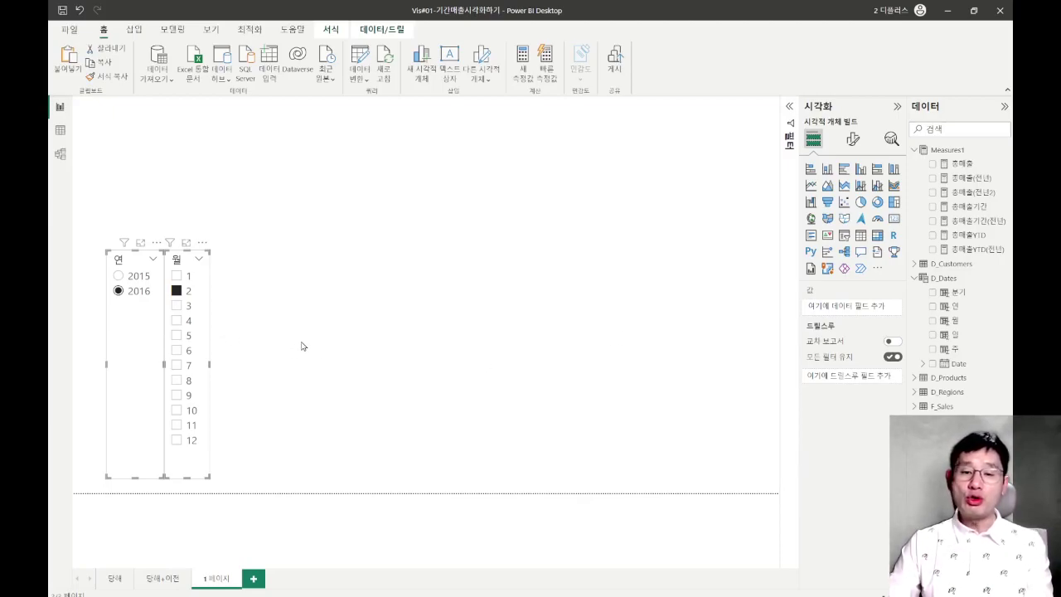
- Move the 월 and 연 slicers to the upper part of the page and shrink the 연 slicer to a compact box
{"action": "left_click_drag", "start_coordinate": [205, 290], "coordinate": [452, 153]}
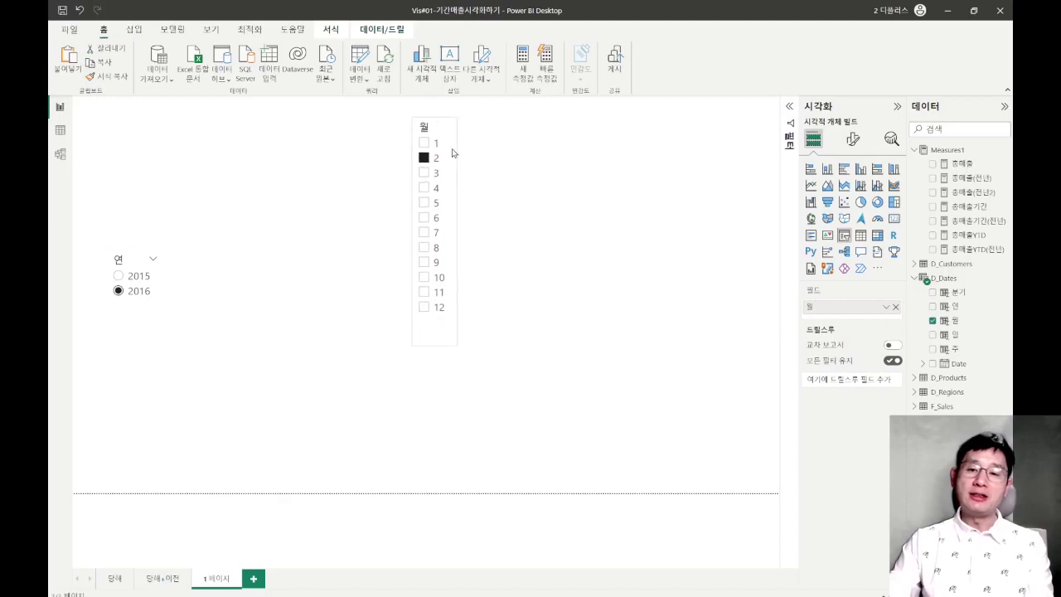
{"action": "left_click_drag", "start_coordinate": [134, 358], "coordinate": [155, 200]}
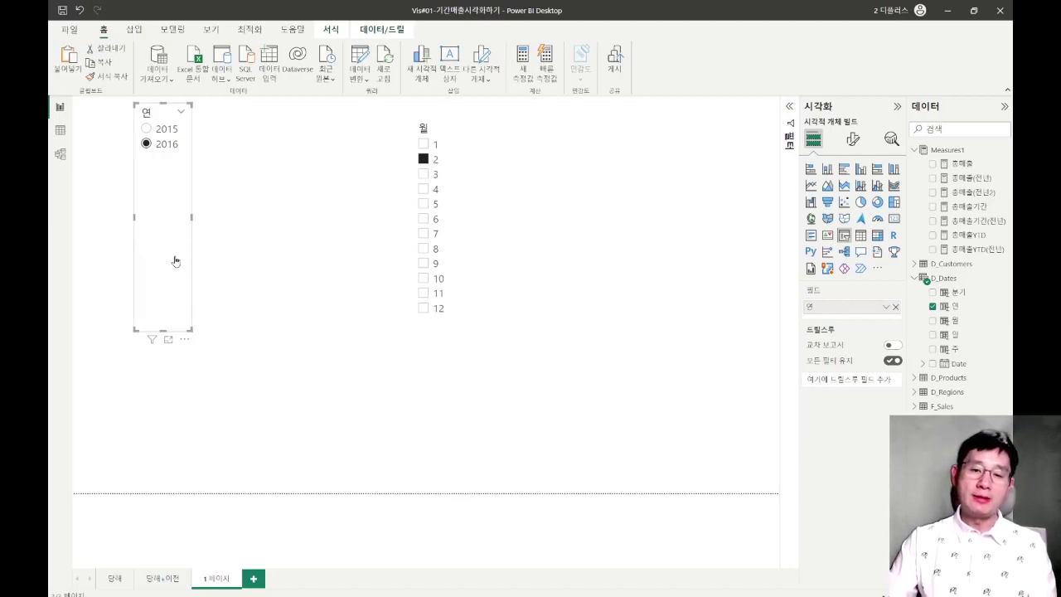
{"action": "left_click_drag", "start_coordinate": [174, 262], "coordinate": [174, 268]}
{"action": "left_click_drag", "start_coordinate": [190, 338], "coordinate": [222, 186]}
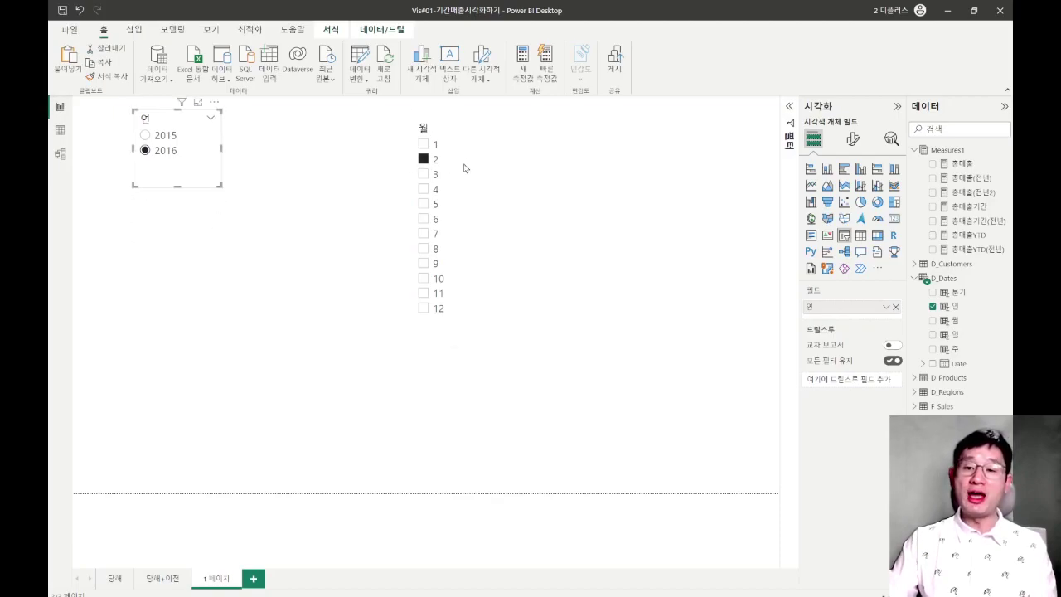
{"action": "left_click_drag", "start_coordinate": [199, 172], "coordinate": [171, 168]}
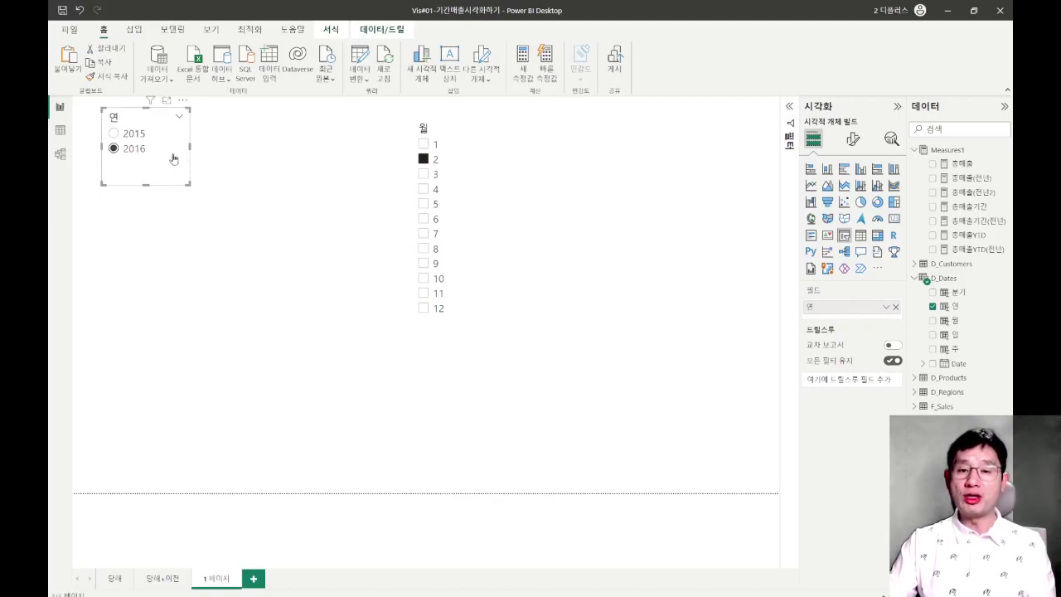
- Change the 연 slicer's style to 타일, widen it into a single row of tiles and select 2016
{"action": "left_click", "coordinate": [852, 139]}
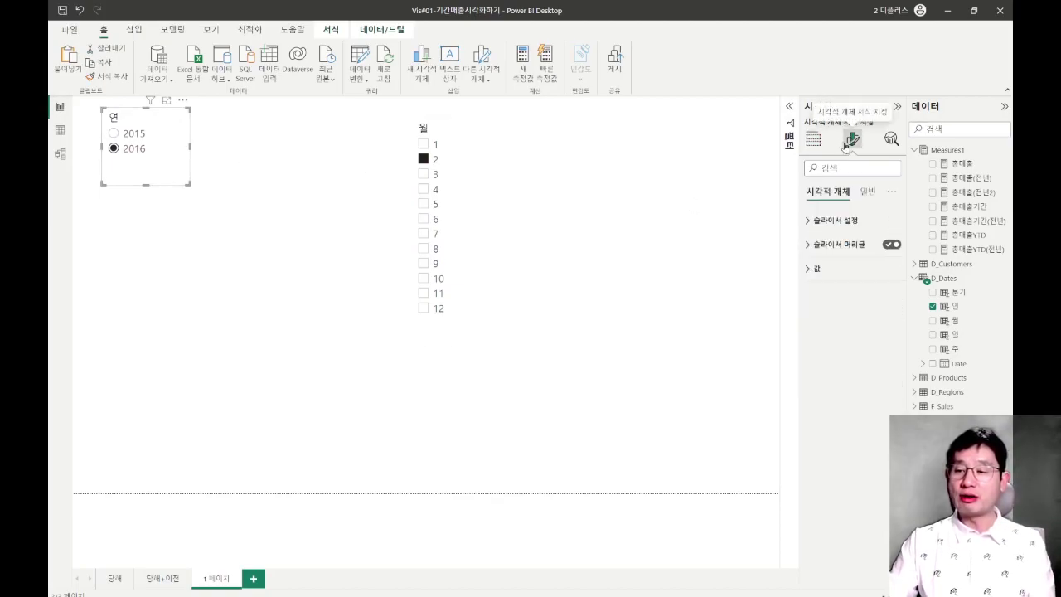
{"action": "left_click", "coordinate": [810, 224]}
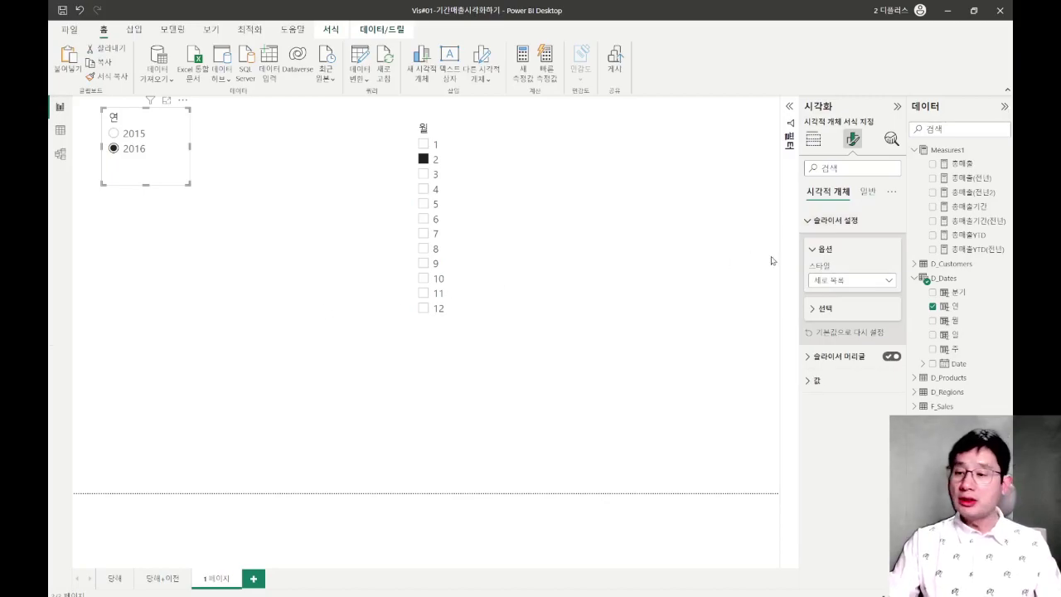
{"action": "left_click", "coordinate": [861, 287]}
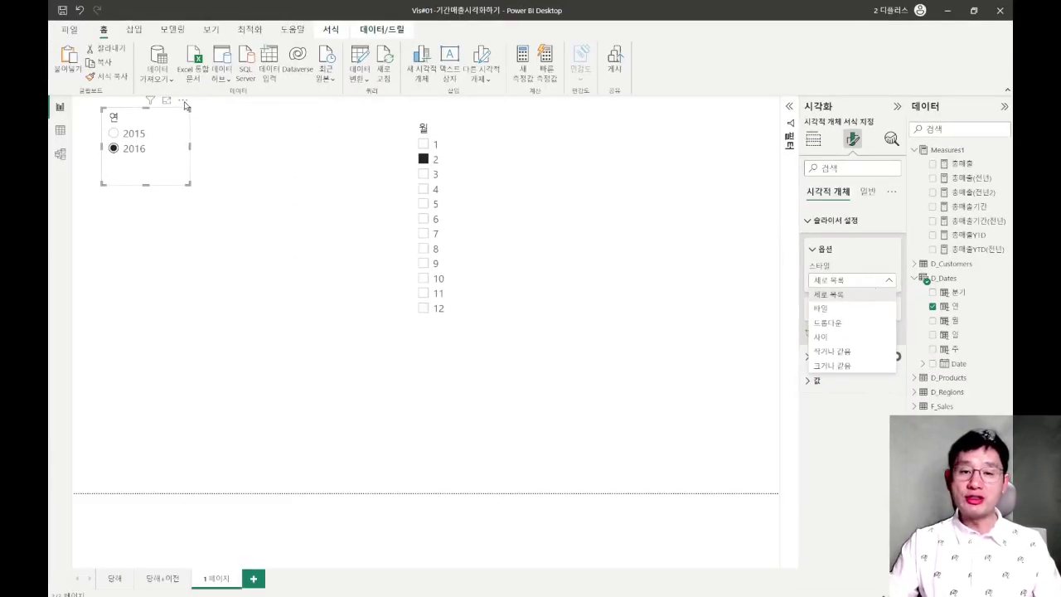
{"action": "left_click", "coordinate": [826, 309]}
{"action": "left_click_drag", "start_coordinate": [190, 184], "coordinate": [263, 155]}
{"action": "left_click", "coordinate": [215, 137]}
- Change the 월 slicer's style to 타일 and stretch it into one horizontal row of twelve months
{"action": "left_click", "coordinate": [450, 164]}
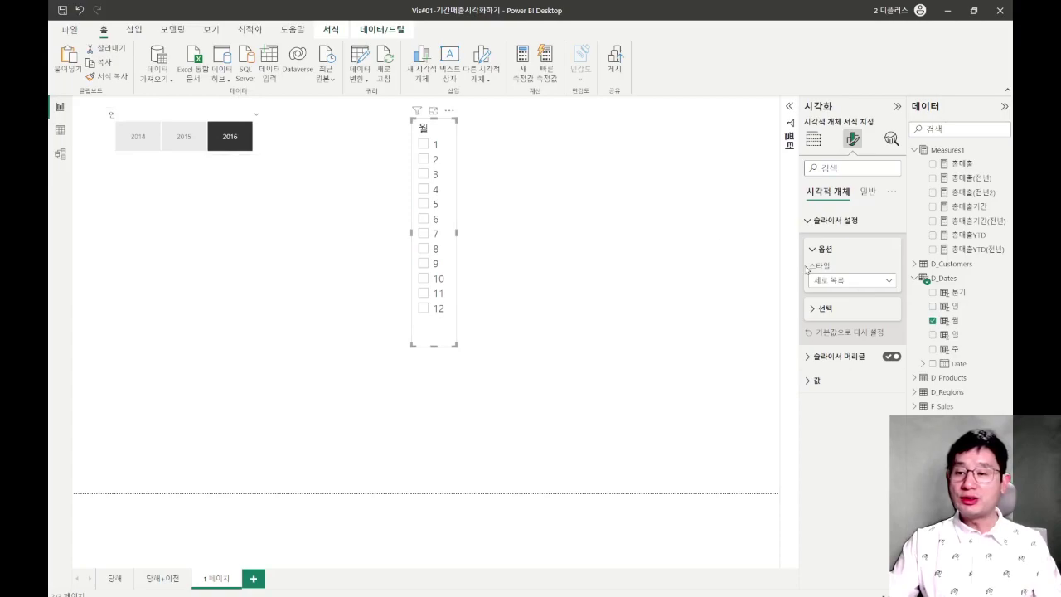
{"action": "left_click", "coordinate": [851, 290]}
{"action": "left_click", "coordinate": [825, 310]}
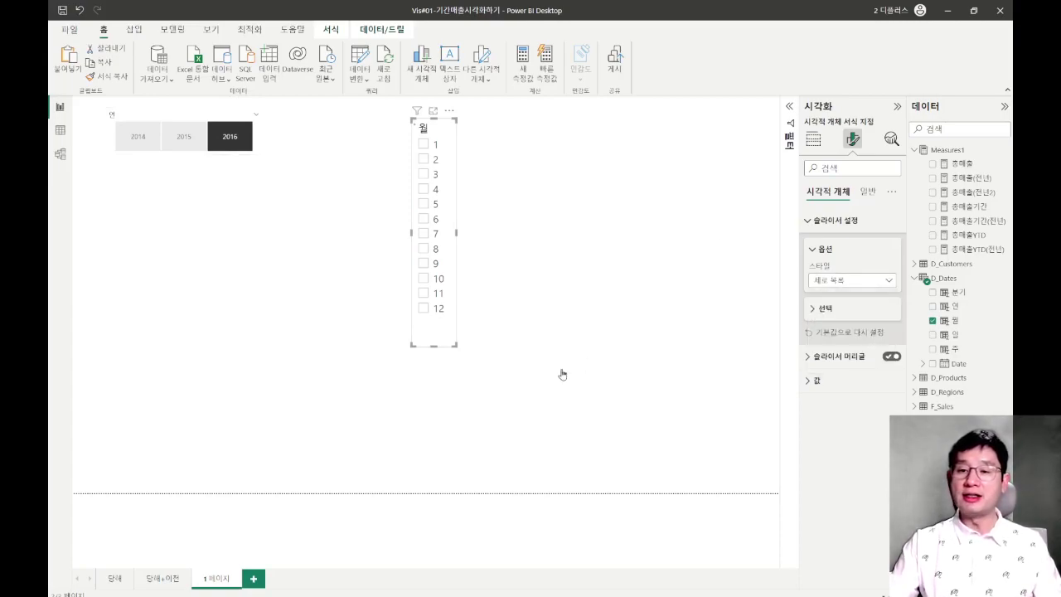
{"action": "left_click_drag", "start_coordinate": [456, 347], "coordinate": [677, 111]}
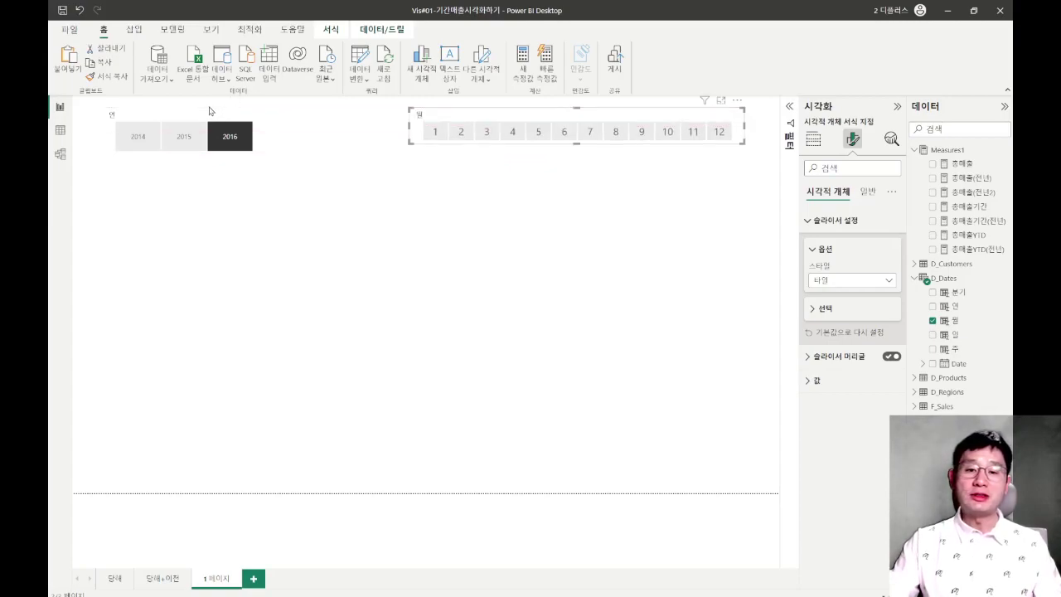
- Nudge the 연 slicer up to the page's upper edge and move the 월 slicer closer beside it
{"action": "left_click_drag", "start_coordinate": [207, 120], "coordinate": [206, 115]}
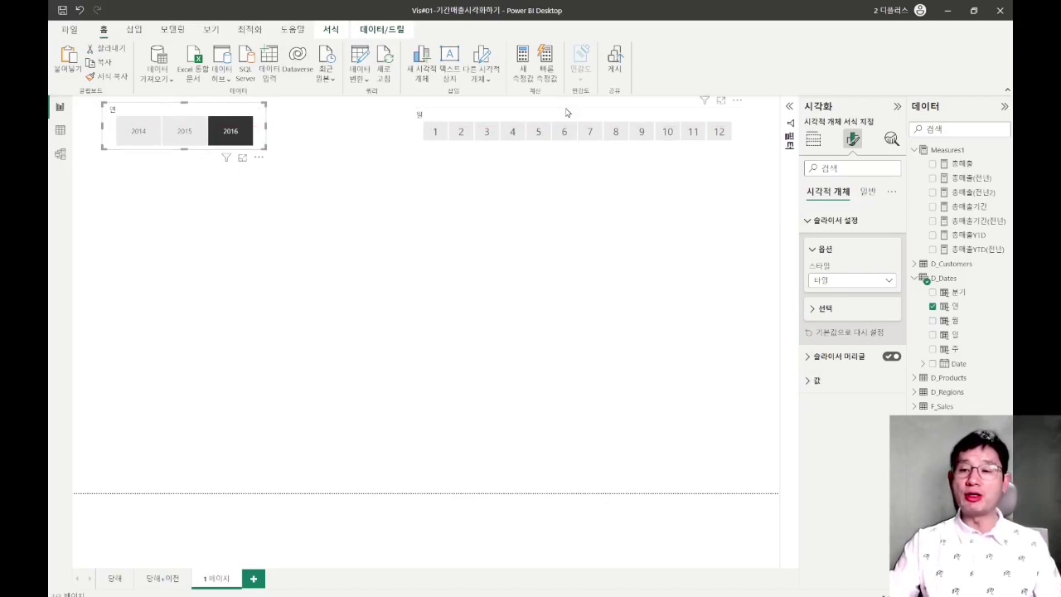
{"action": "left_click_drag", "start_coordinate": [564, 112], "coordinate": [446, 108]}
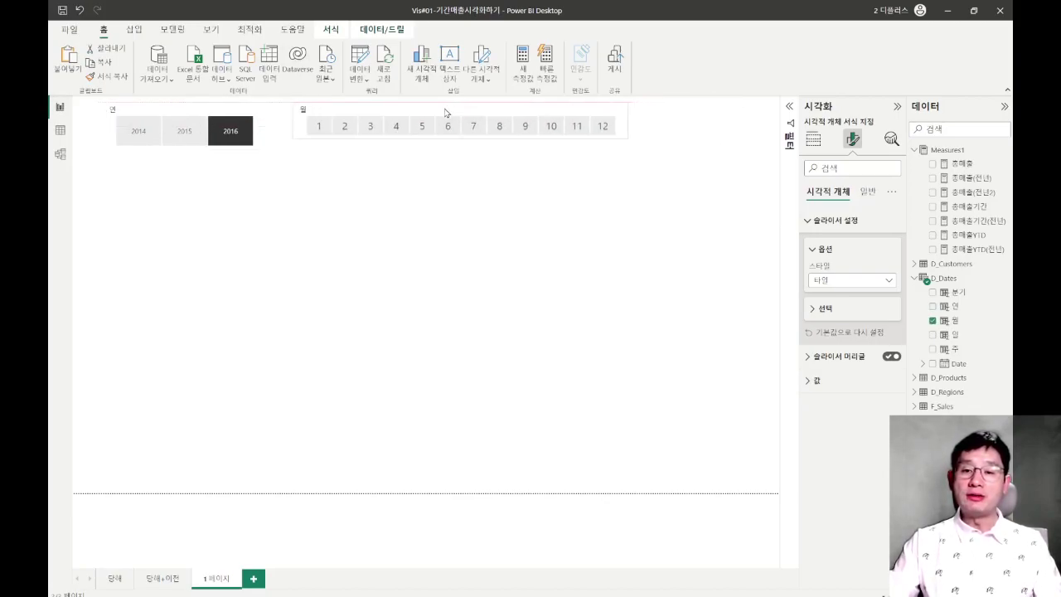
{"action": "left_click", "coordinate": [445, 112]}
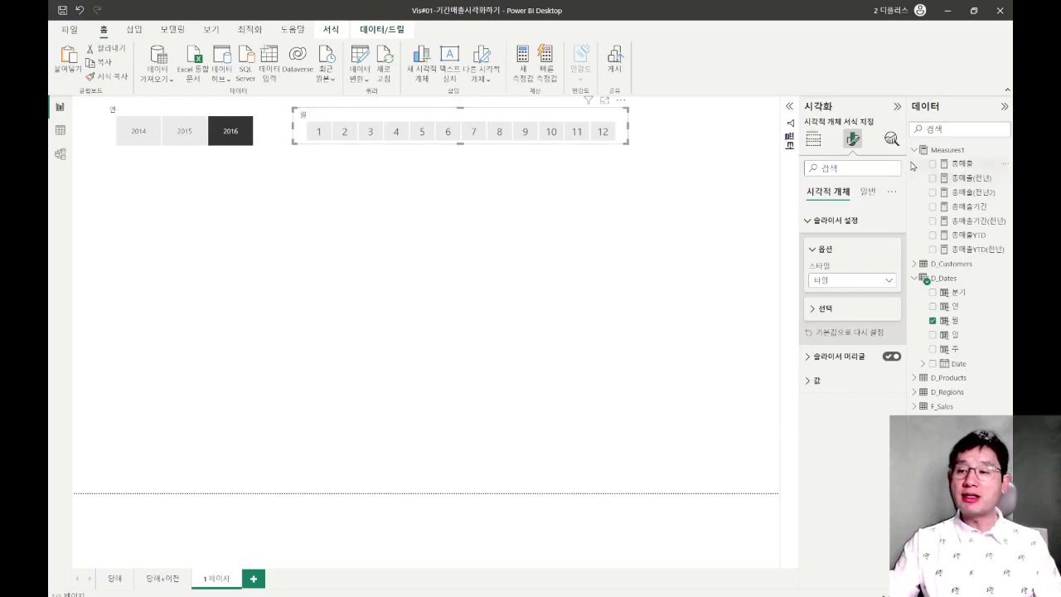
- Turn off the 반응형 option in the 연 slicer's advanced general properties
{"action": "left_click", "coordinate": [130, 110]}
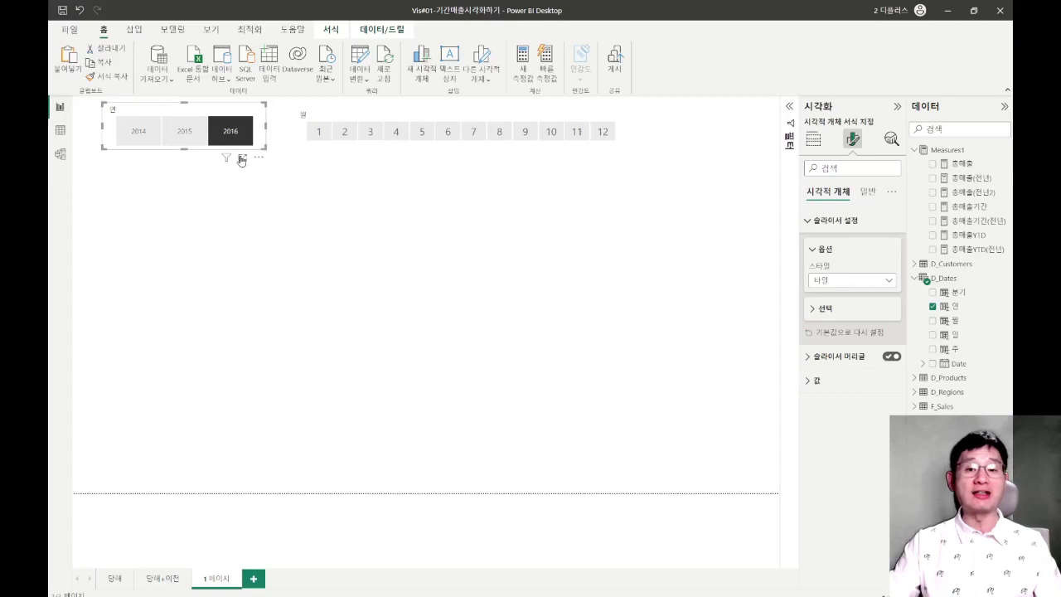
{"action": "left_click", "coordinate": [868, 192]}
{"action": "left_click", "coordinate": [808, 222]}
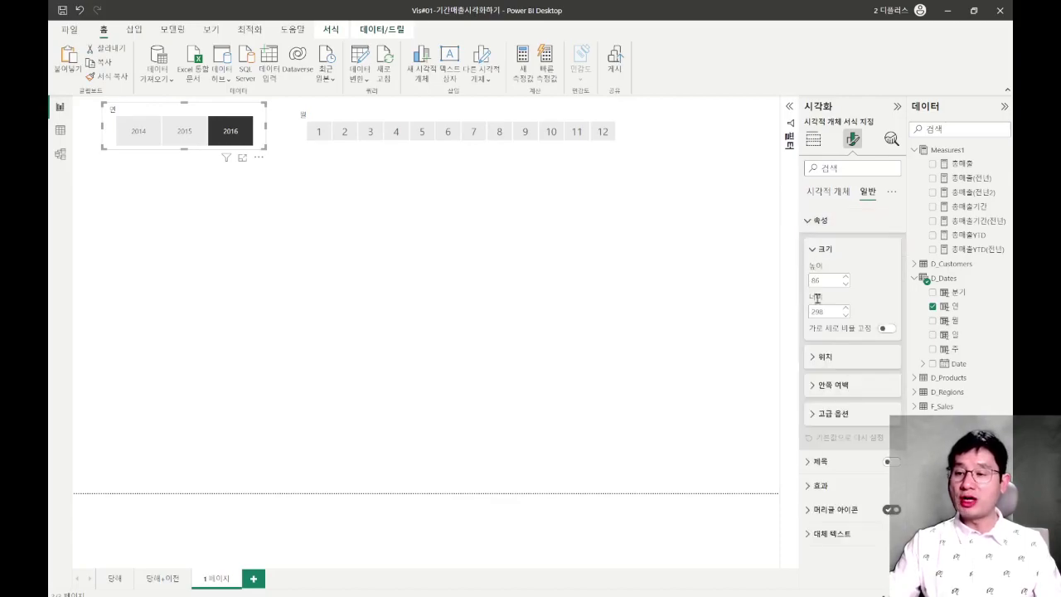
{"action": "left_click", "coordinate": [814, 412]}
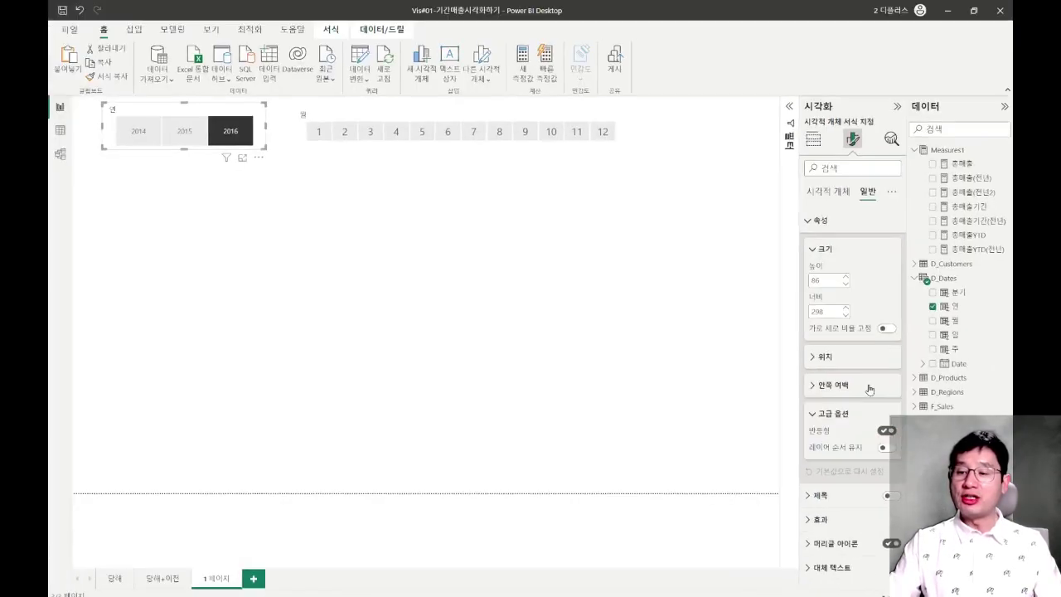
{"action": "left_click", "coordinate": [886, 432]}
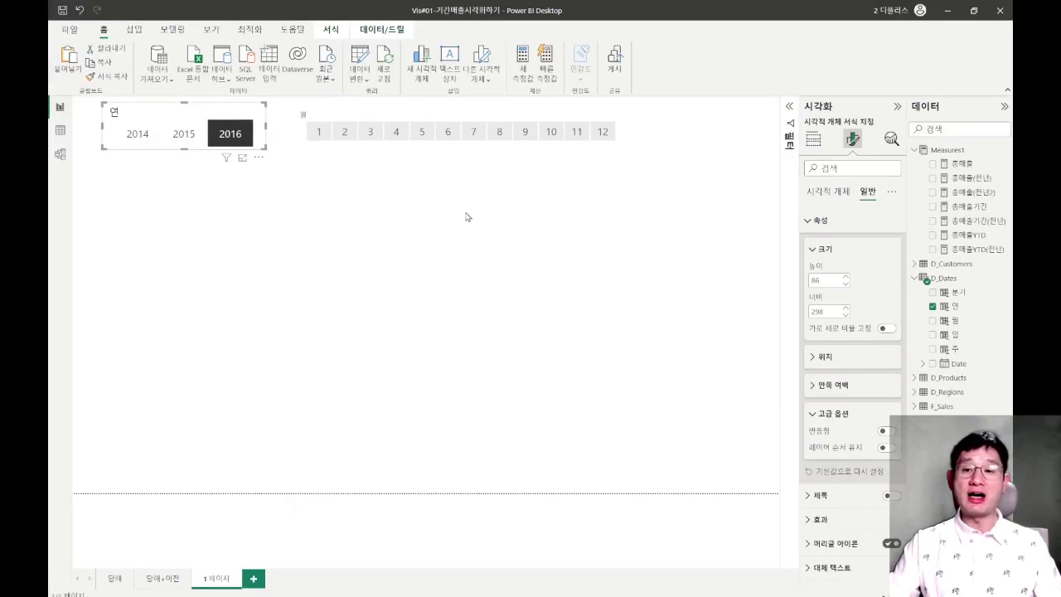
- Turn off the 반응형 option for the 월 slicer and enlarge it to about 831 wide and 86 high
{"action": "left_click", "coordinate": [502, 117]}
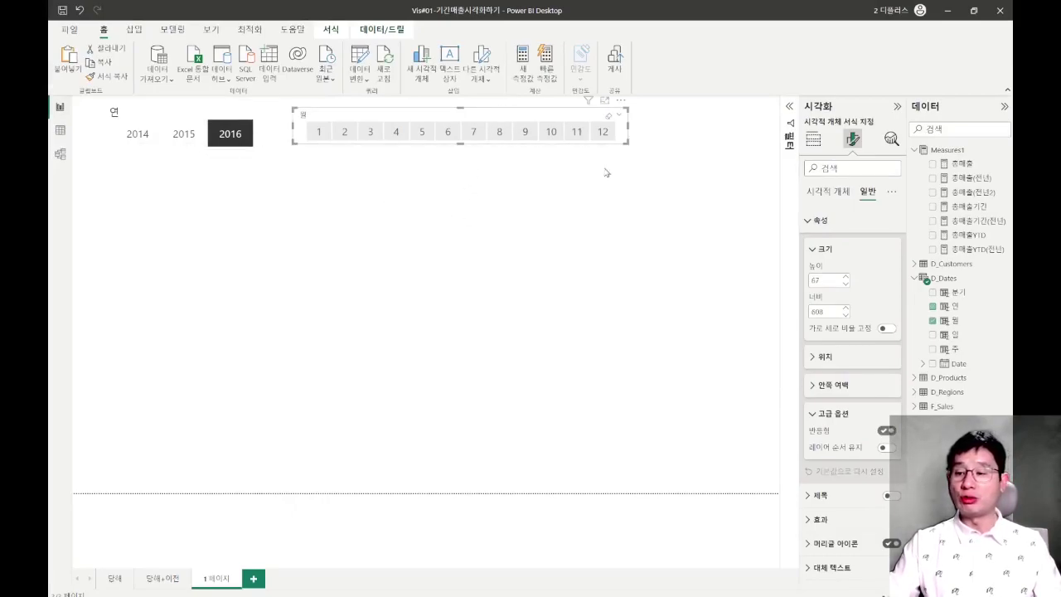
{"action": "left_click", "coordinate": [886, 431]}
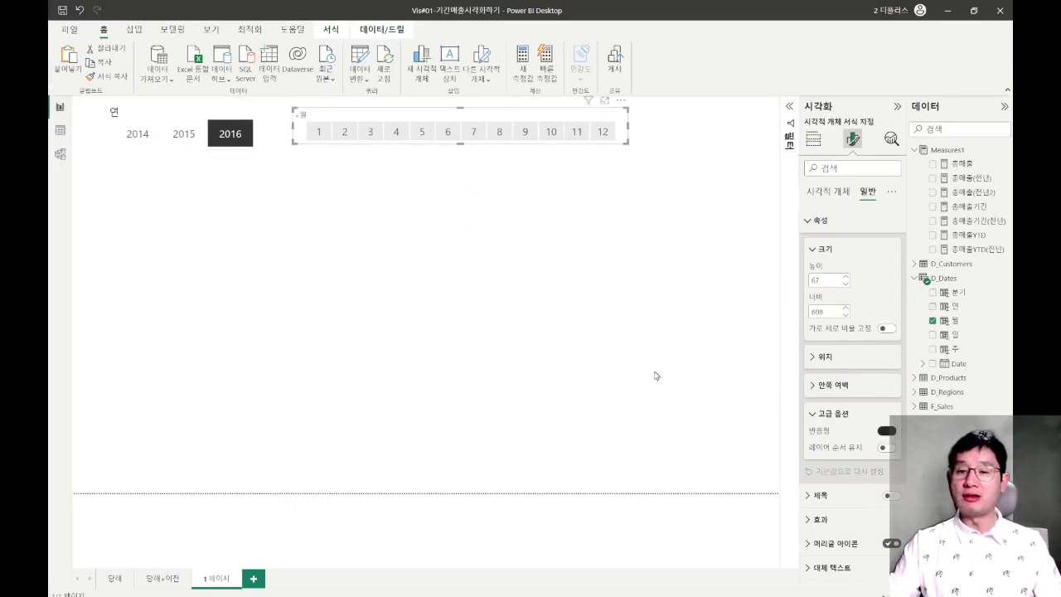
{"action": "left_click_drag", "start_coordinate": [628, 142], "coordinate": [751, 149]}
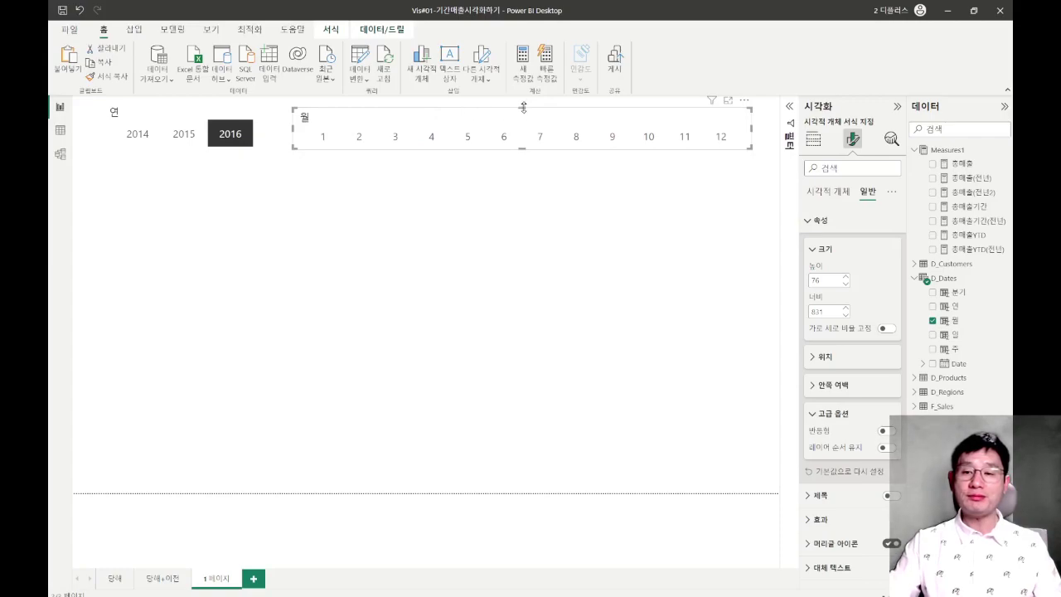
{"action": "left_click_drag", "start_coordinate": [525, 110], "coordinate": [526, 103]}
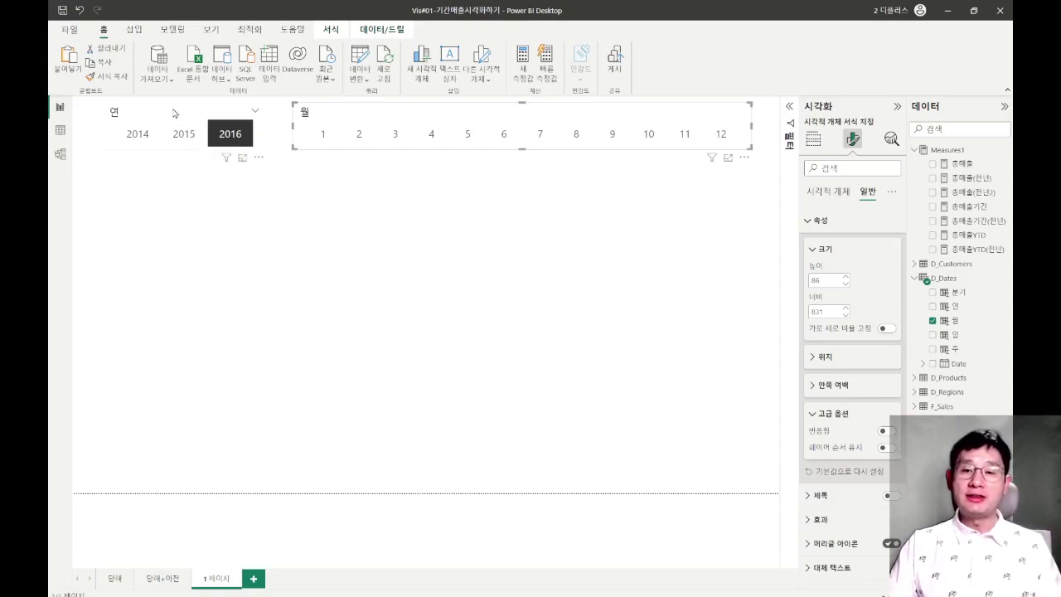
- Insert an empty multi-row card just below the slicers and stretch it across the page width
{"action": "left_click", "coordinate": [158, 229]}
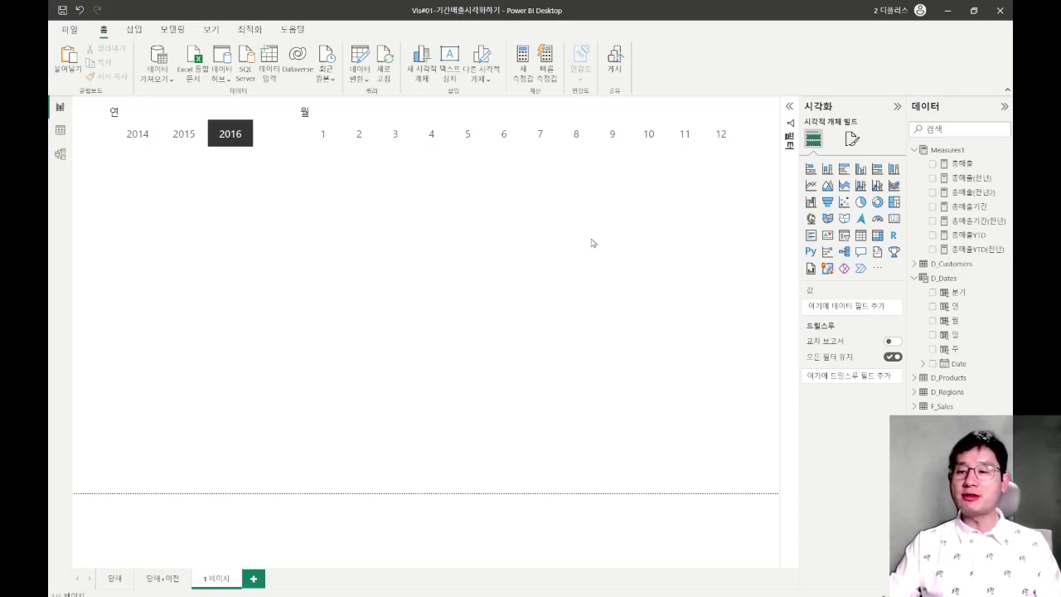
{"action": "left_click", "coordinate": [813, 237]}
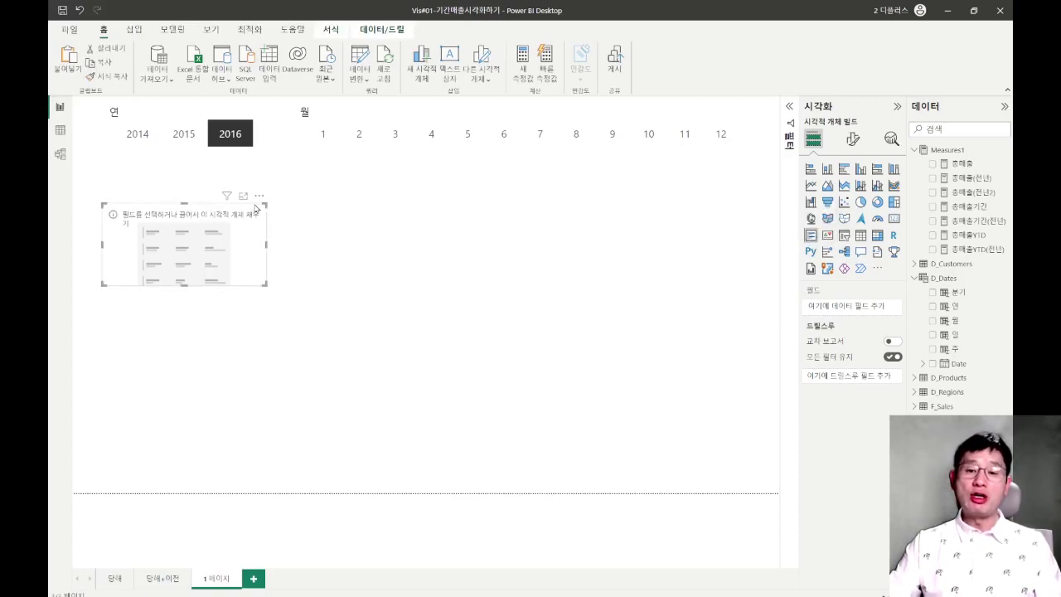
{"action": "left_click_drag", "start_coordinate": [259, 201], "coordinate": [264, 166]}
{"action": "left_click_drag", "start_coordinate": [269, 242], "coordinate": [768, 247]}
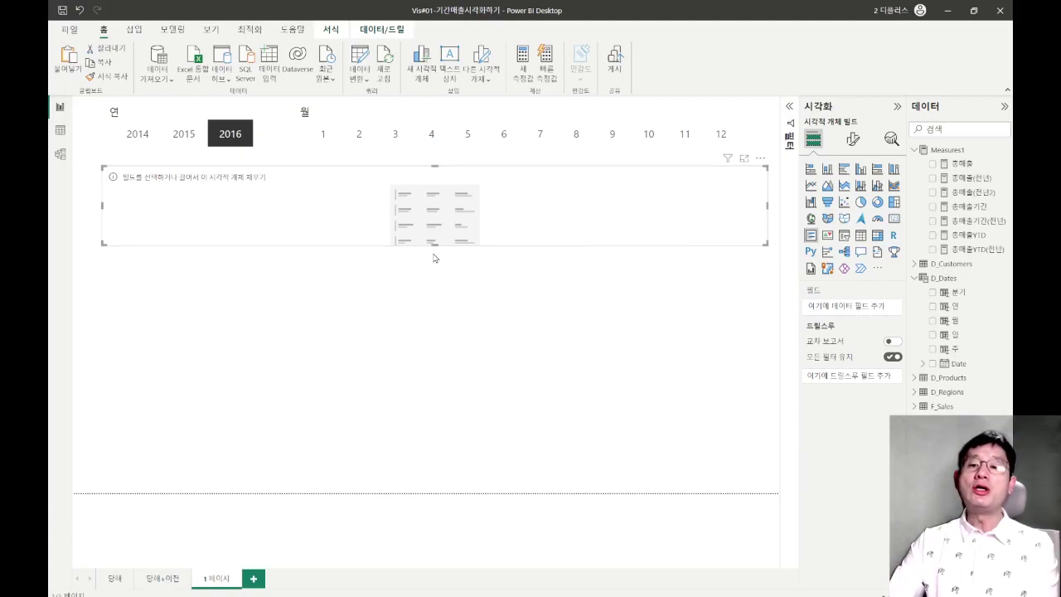
{"action": "left_click_drag", "start_coordinate": [435, 242], "coordinate": [435, 238]}
{"action": "left_click_drag", "start_coordinate": [522, 207], "coordinate": [520, 203]}
{"action": "left_click", "coordinate": [520, 203]}
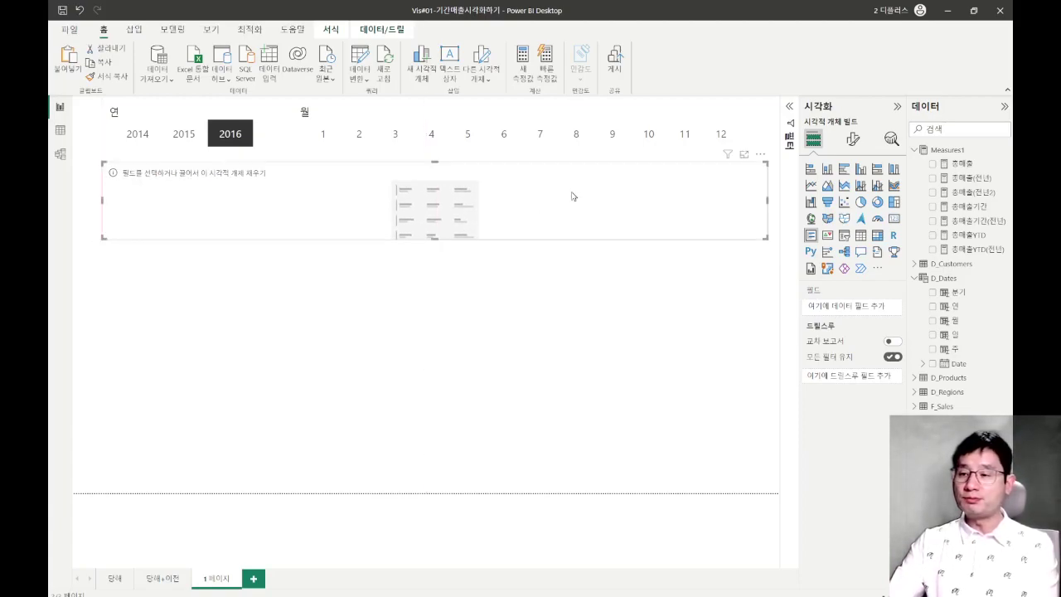
- Add the measures 총매출, 총매출(전년), 총매출YTD and 총매출YTD(전년) to the multi-row card
{"action": "left_click", "coordinate": [933, 165]}
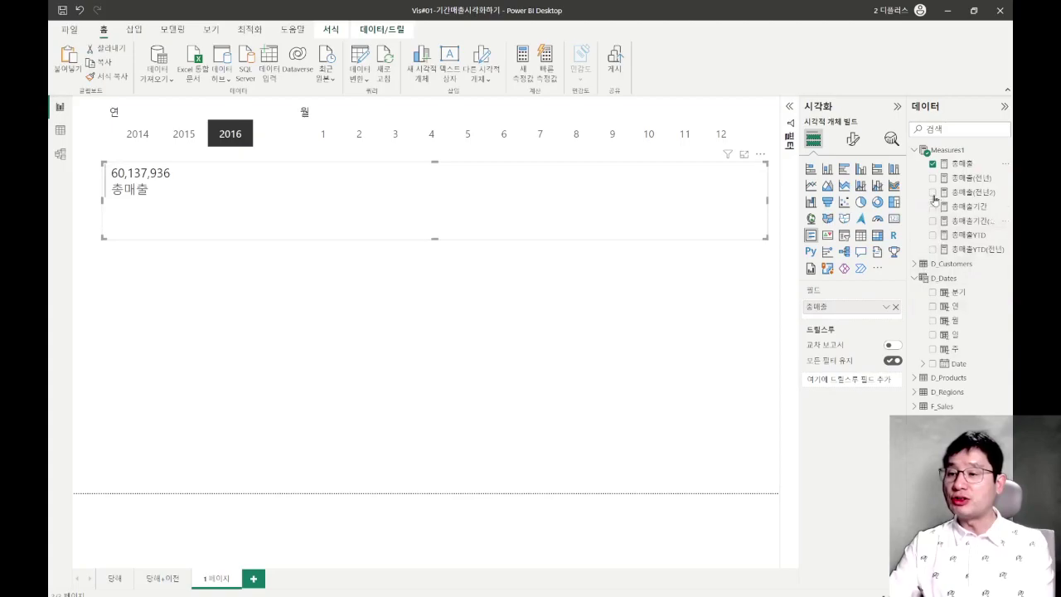
{"action": "left_click", "coordinate": [933, 178]}
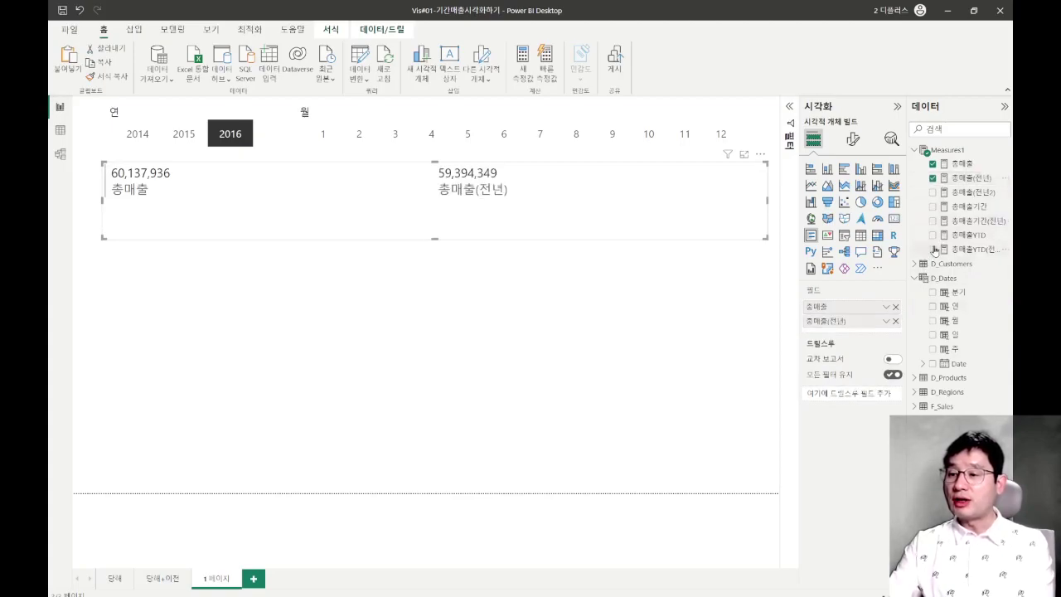
{"action": "left_click", "coordinate": [933, 236]}
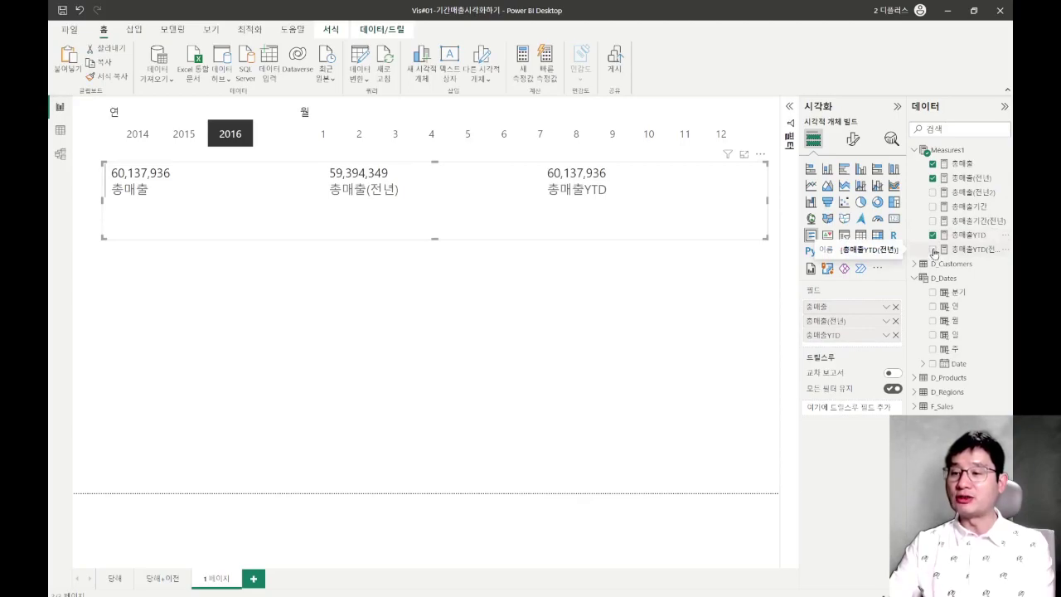
{"action": "left_click", "coordinate": [933, 249]}
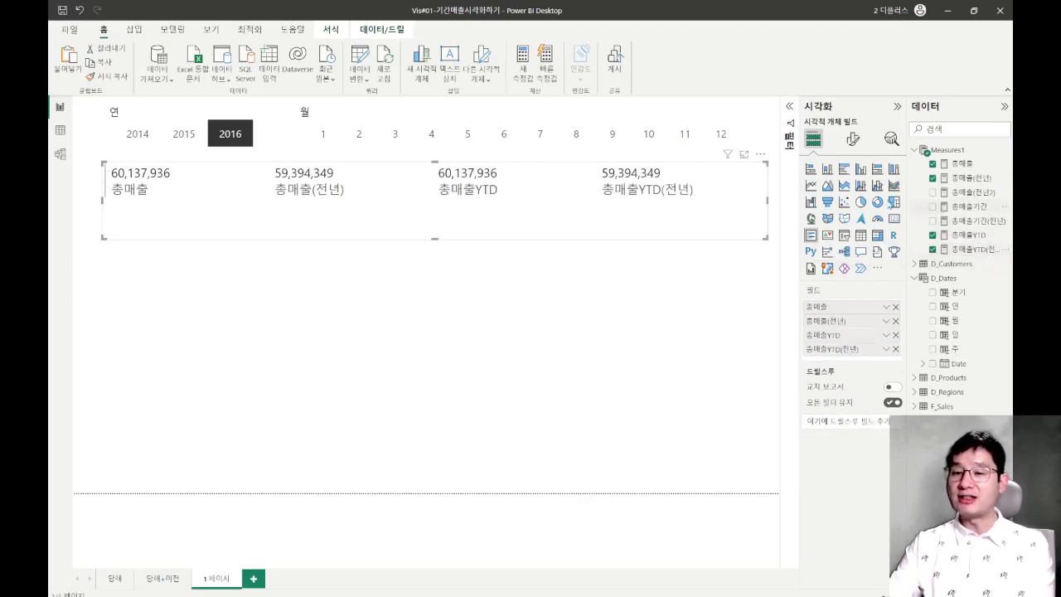
- Filter the page to months 1, 3 and 4 with the 월 slicer
{"action": "left_click", "coordinate": [327, 136]}
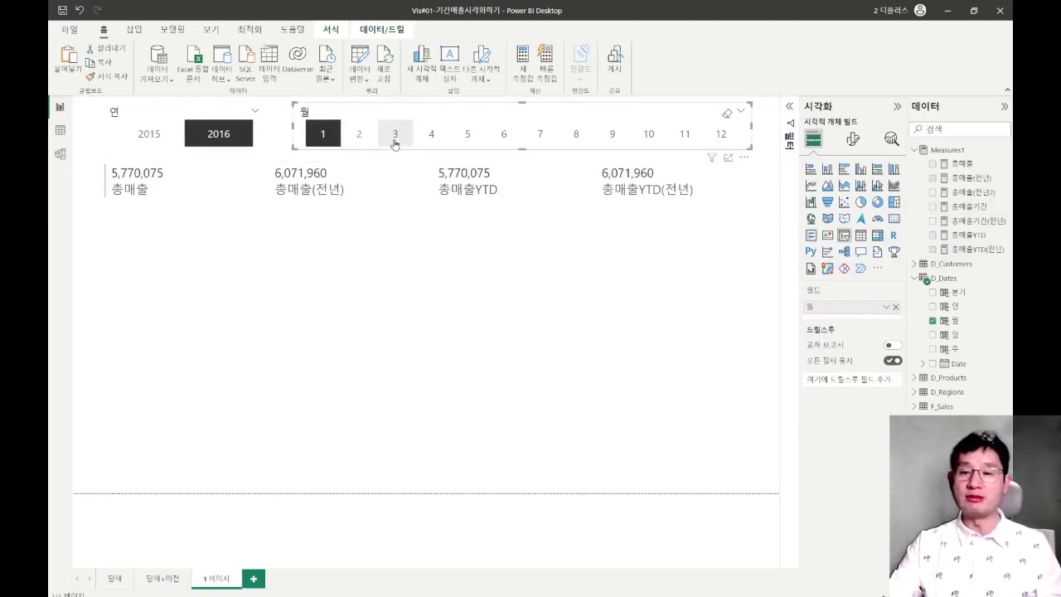
{"action": "left_click", "coordinate": [396, 135], "text": "ctrl"}
{"action": "left_click", "coordinate": [432, 148], "text": "ctrl"}
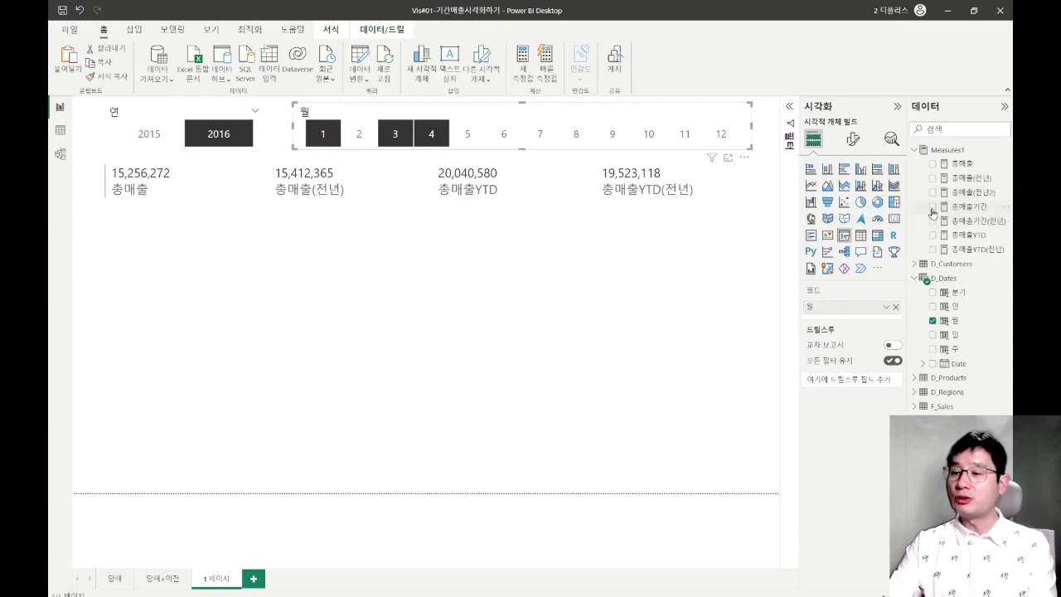
- Add the measures 총매출기간 and 총매출기간(전년) to the multi-row card and shorten the card from below
{"action": "left_click", "coordinate": [612, 197]}
{"action": "left_click", "coordinate": [933, 206]}
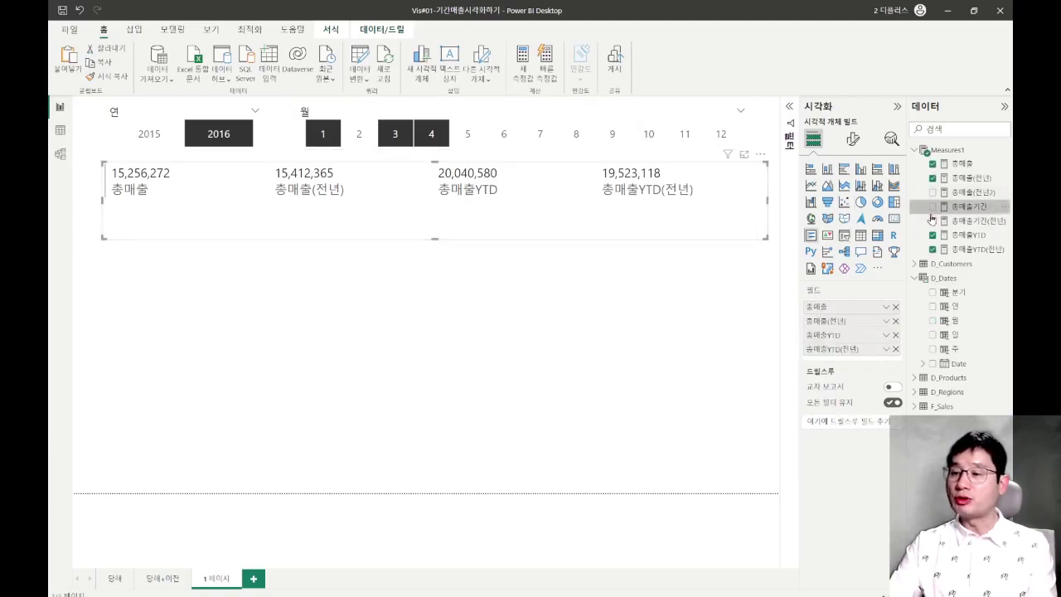
{"action": "left_click", "coordinate": [918, 227]}
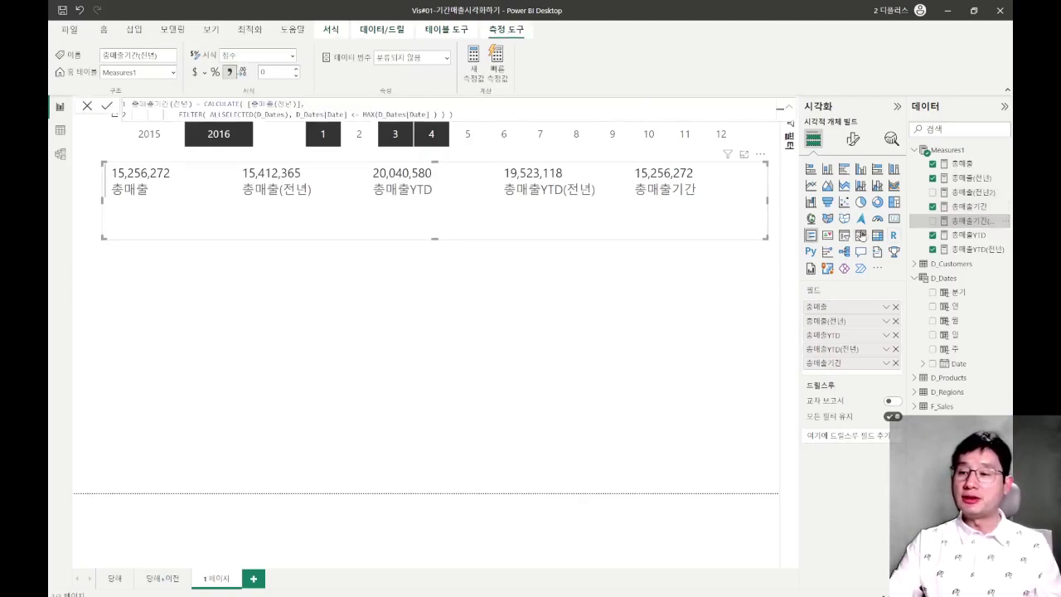
{"action": "left_click", "coordinate": [933, 221]}
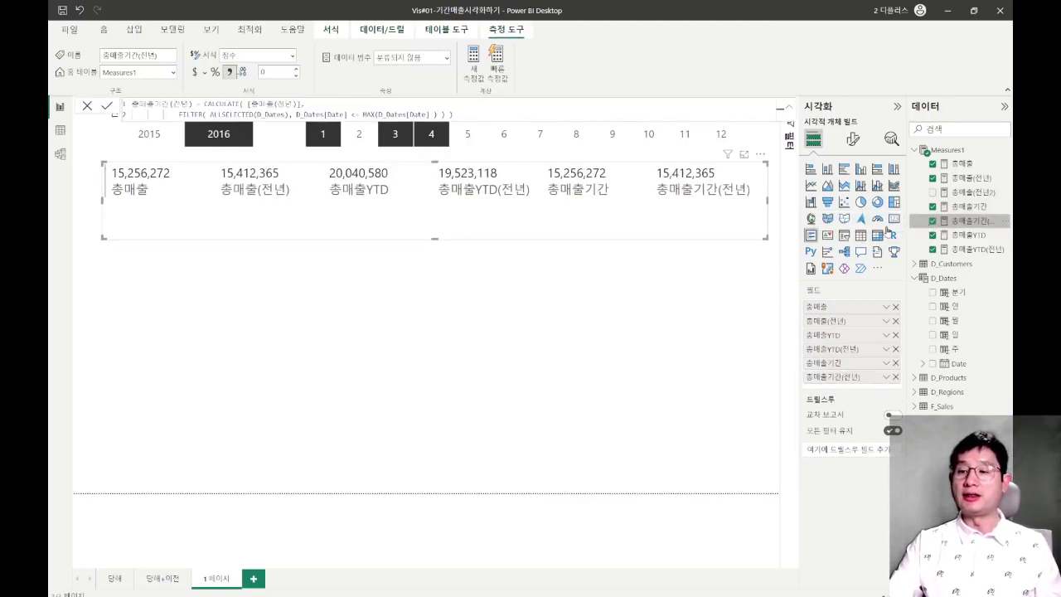
{"action": "left_click_drag", "start_coordinate": [435, 237], "coordinate": [435, 211]}
{"action": "left_click", "coordinate": [308, 270]}
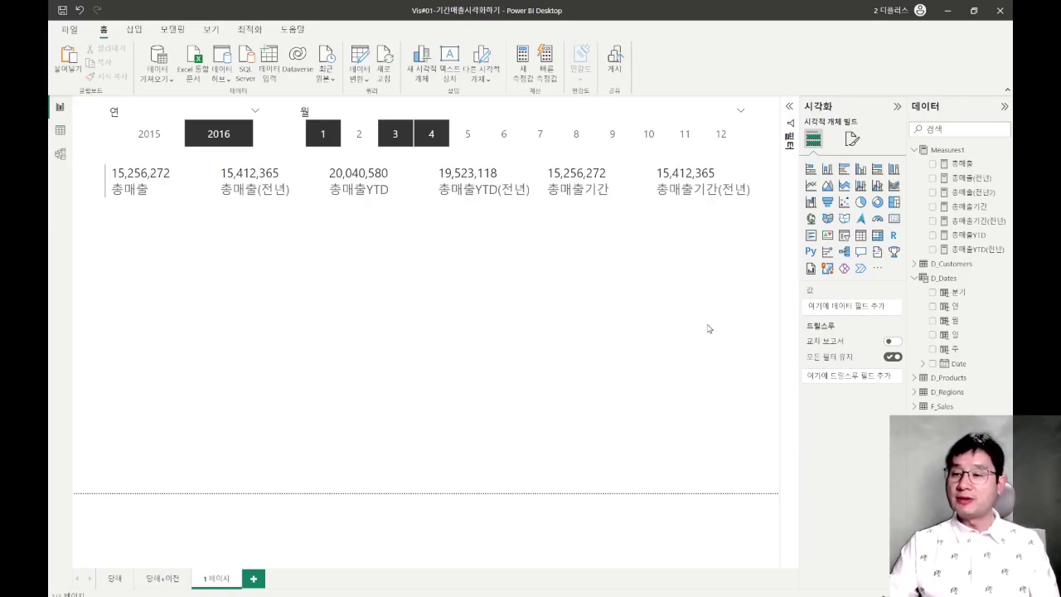
- Insert a clustered column chart along the page's lower edge with Date on the X axis and 총매출 and 총매출(전년) on the Y axis
{"action": "left_click", "coordinate": [862, 171]}
{"action": "left_click_drag", "start_coordinate": [489, 286], "coordinate": [484, 423]}
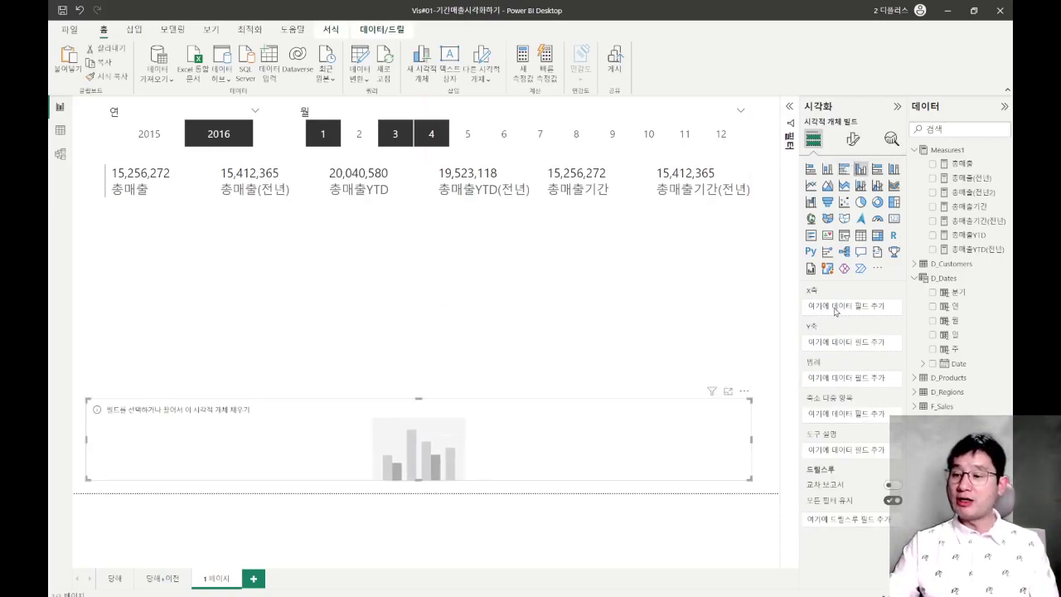
{"action": "left_click_drag", "start_coordinate": [948, 370], "coordinate": [855, 311]}
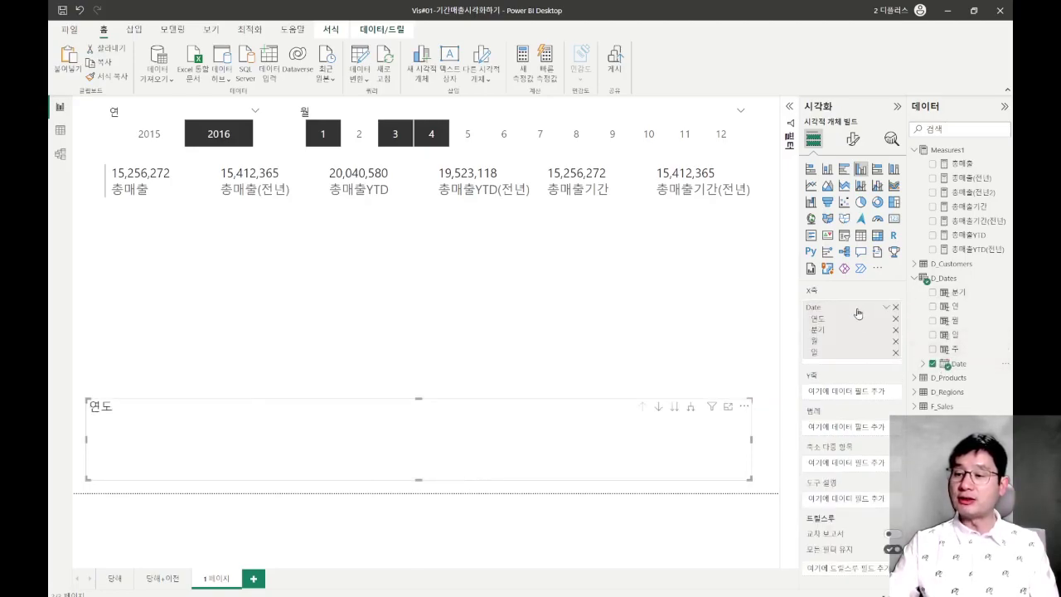
{"action": "left_click", "coordinate": [933, 164]}
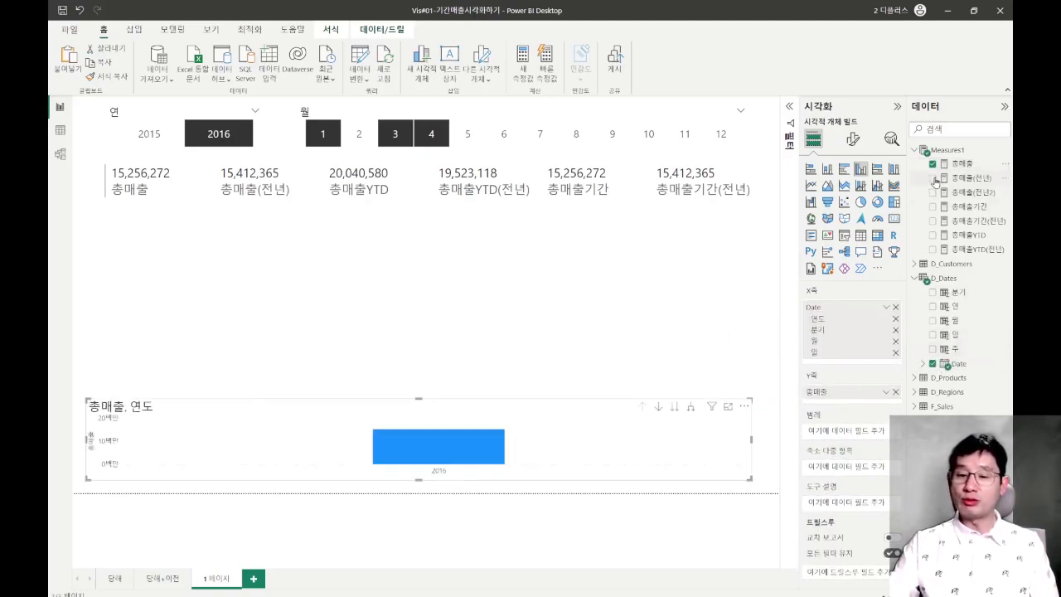
{"action": "left_click", "coordinate": [933, 178]}
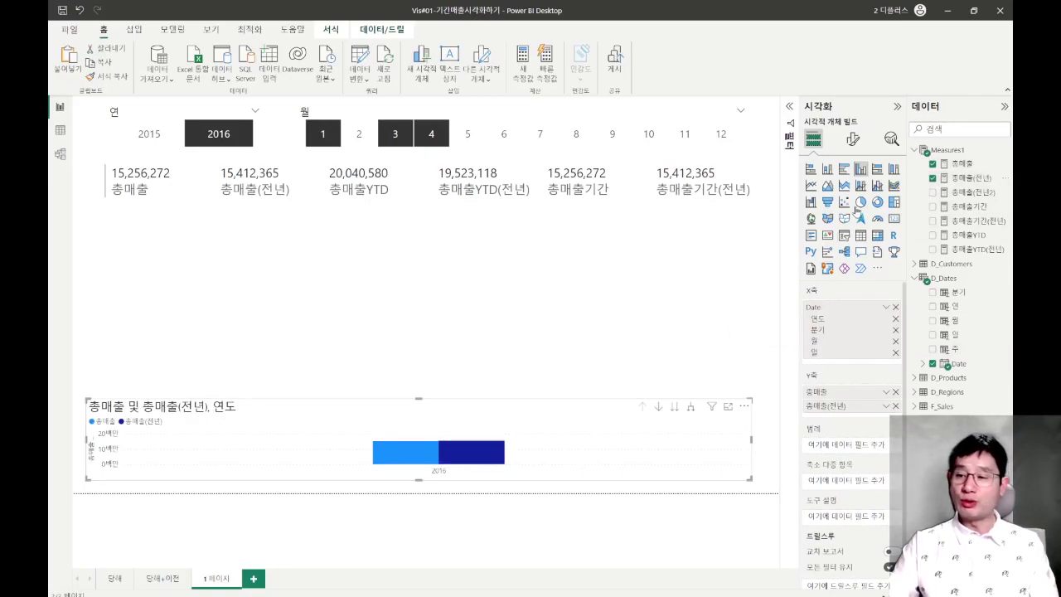
- Turn on data labels for the column chart and expand its date hierarchy to the month level
{"action": "left_click", "coordinate": [853, 139]}
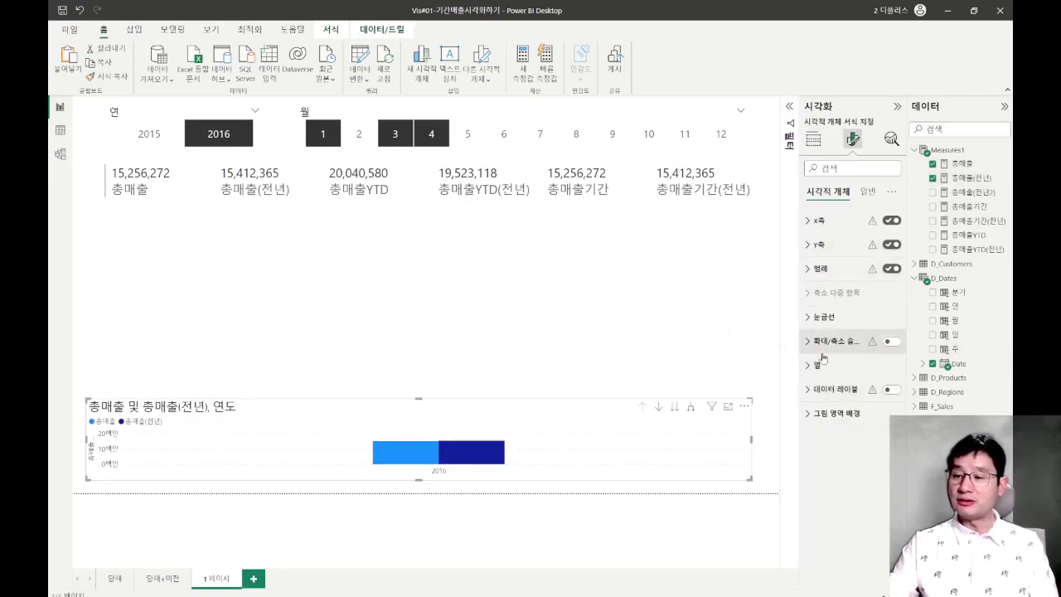
{"action": "left_click", "coordinate": [893, 389]}
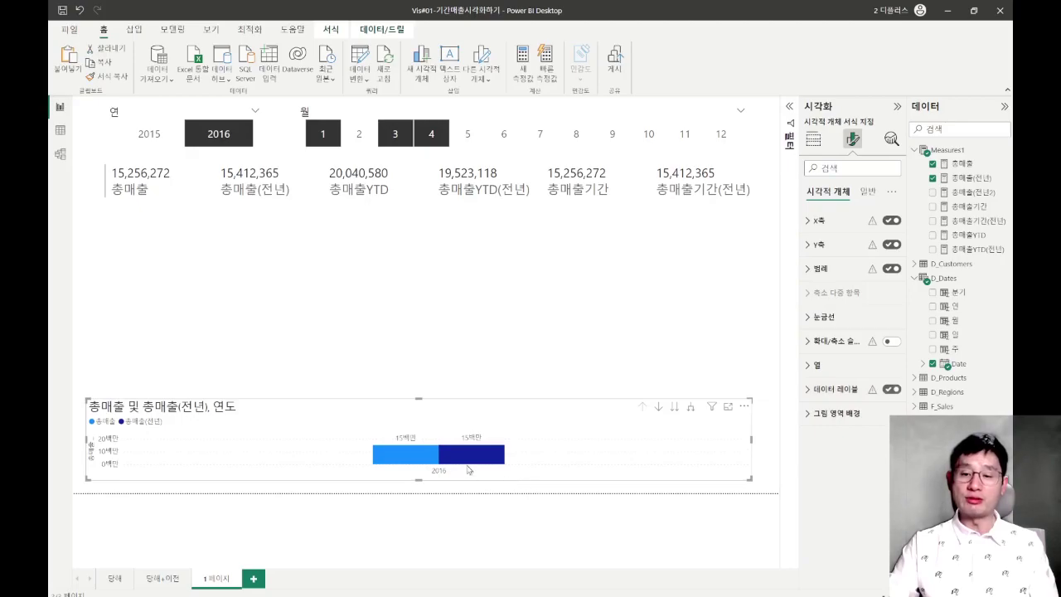
{"action": "left_click", "coordinate": [691, 410]}
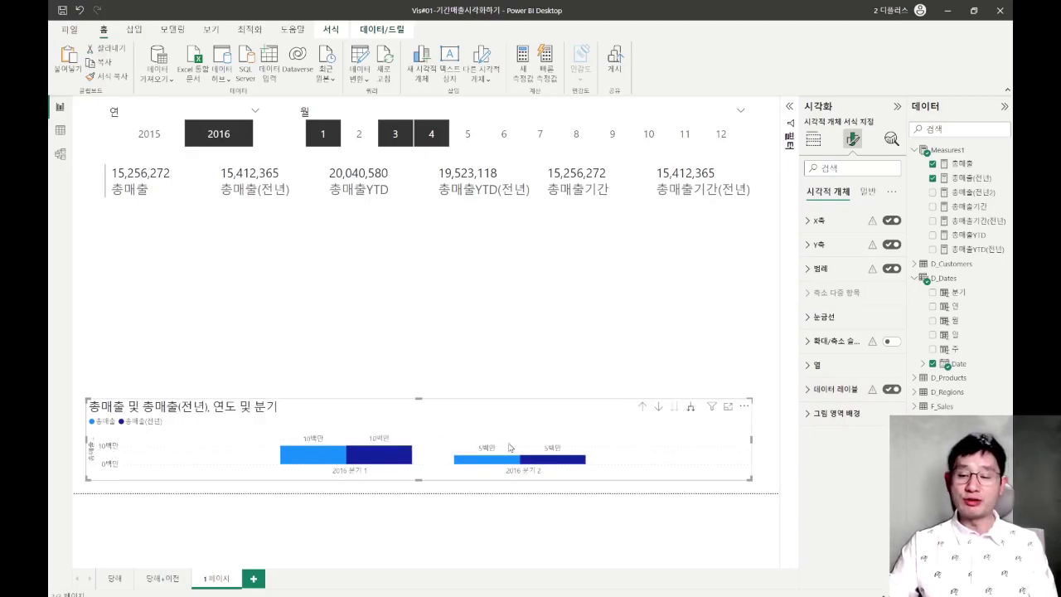
{"action": "left_click", "coordinate": [691, 407]}
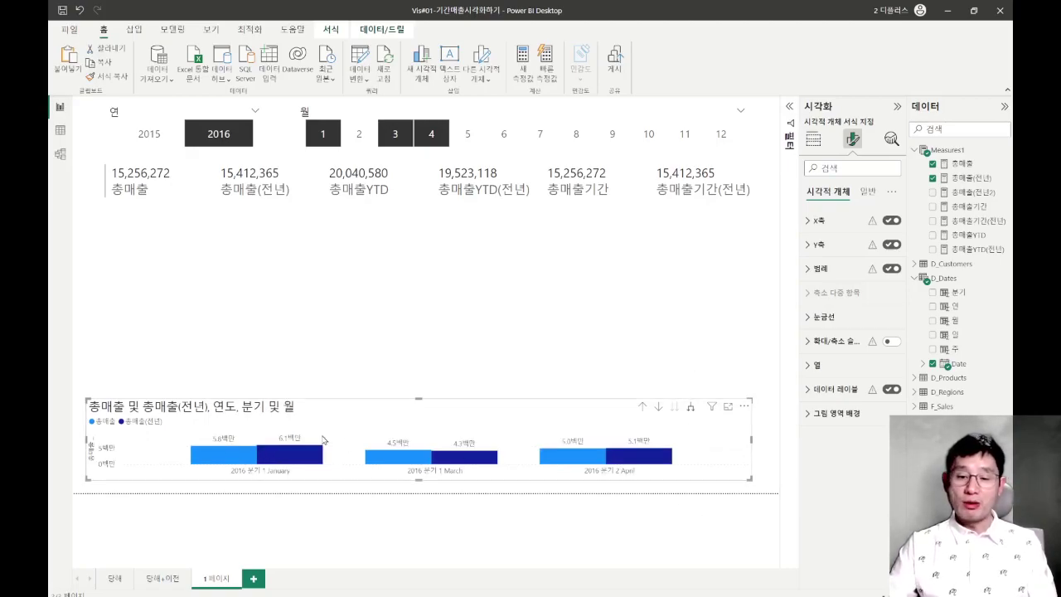
{"action": "left_click", "coordinate": [690, 407]}
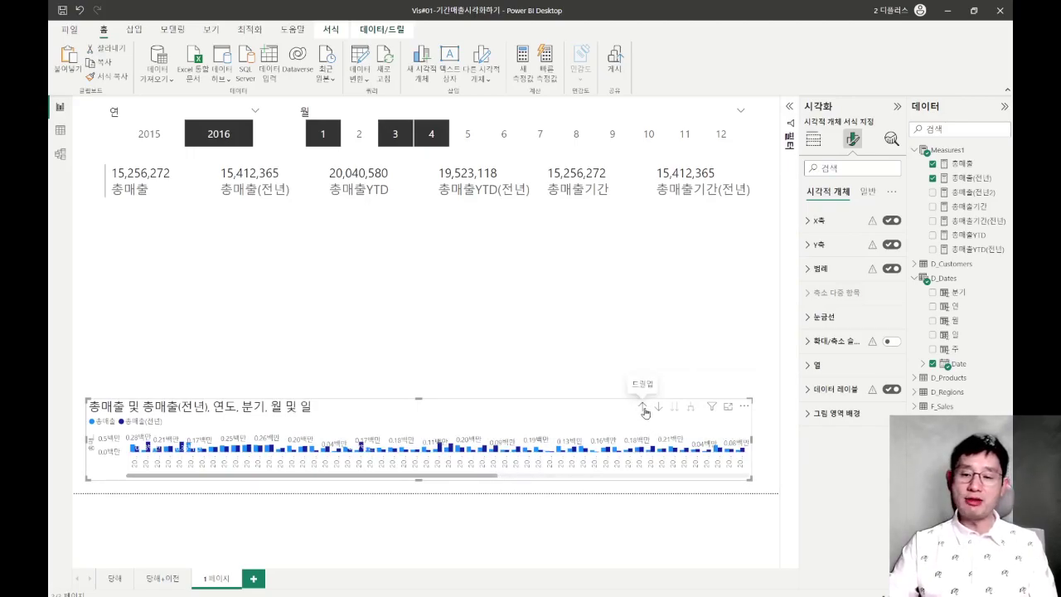
{"action": "left_click", "coordinate": [643, 407]}
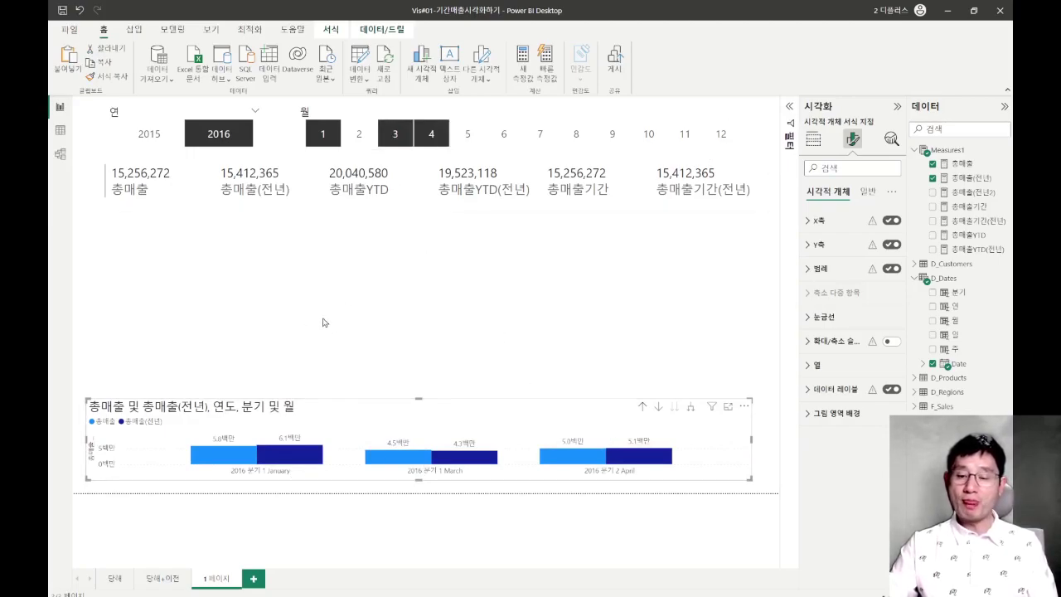
{"action": "left_click", "coordinate": [281, 311]}
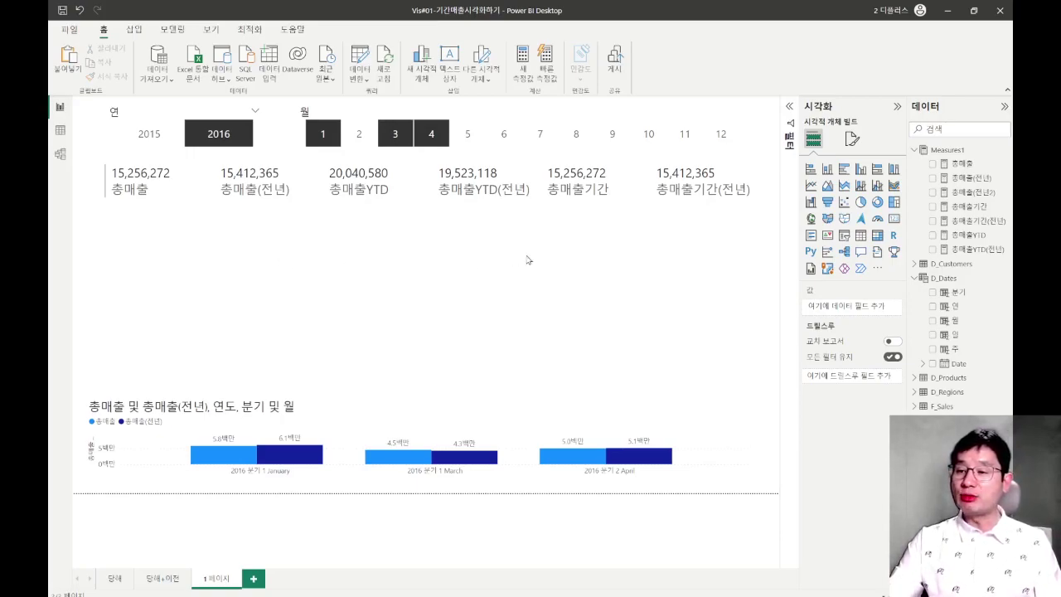
- Insert an empty area chart and size it to fill the left half between the multi-row card and the column chart
{"action": "left_click", "coordinate": [827, 188]}
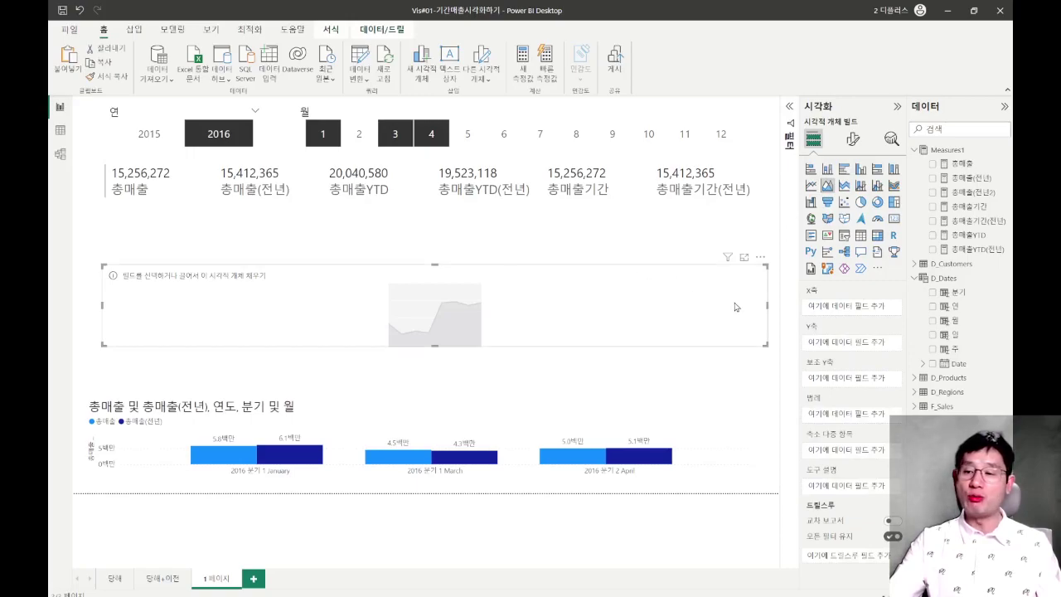
{"action": "left_click_drag", "start_coordinate": [767, 303], "coordinate": [426, 323]}
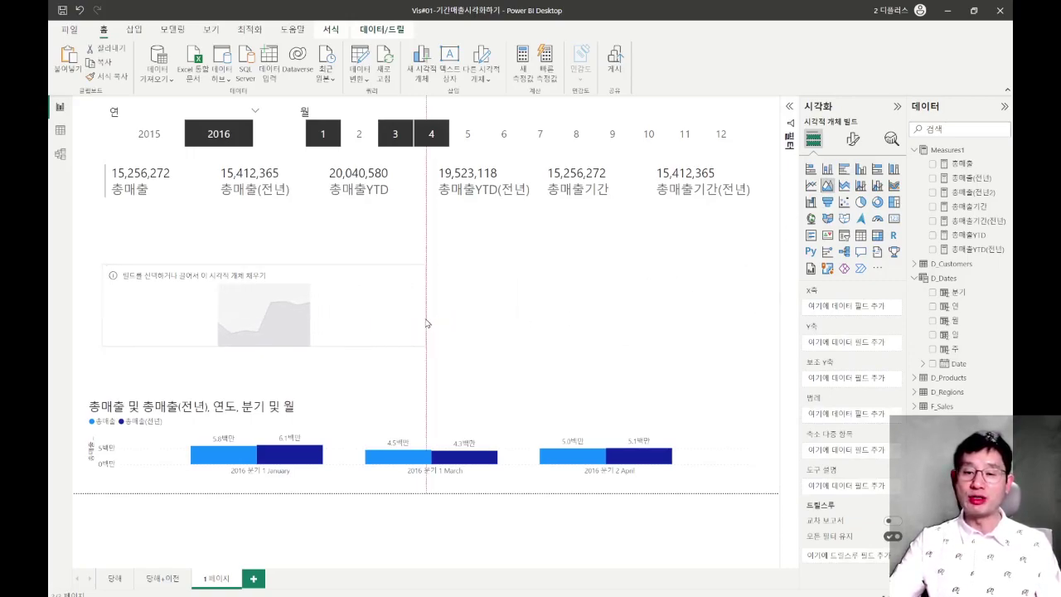
{"action": "left_click_drag", "start_coordinate": [265, 265], "coordinate": [266, 219]}
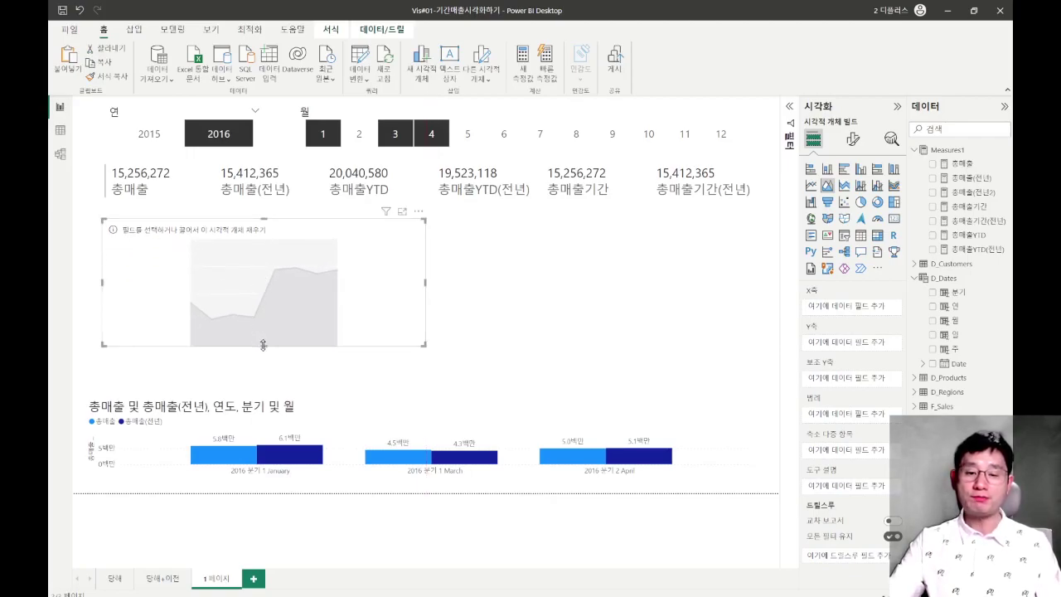
{"action": "left_click_drag", "start_coordinate": [263, 345], "coordinate": [259, 372]}
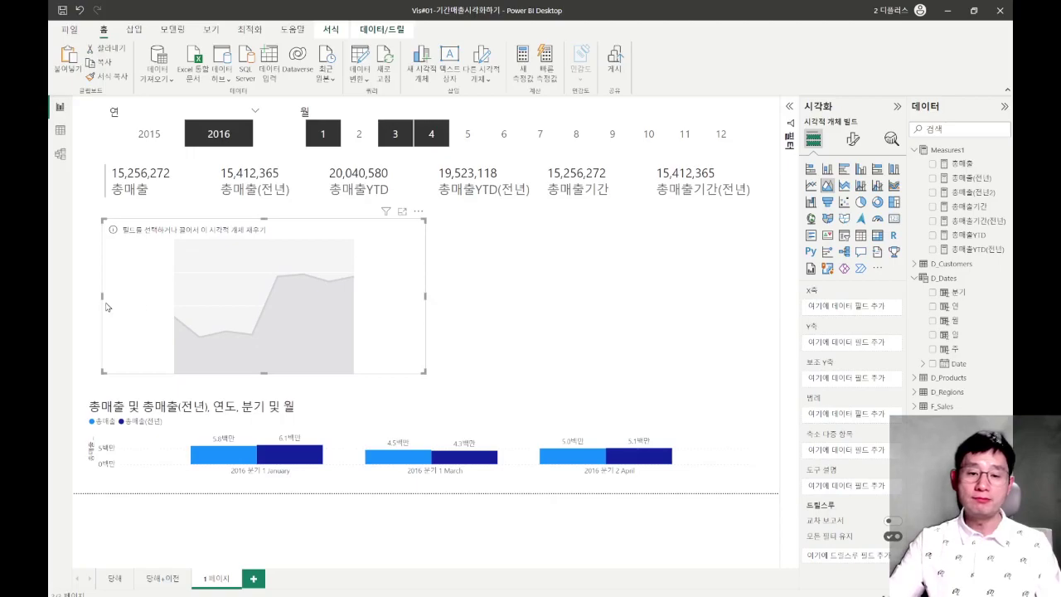
{"action": "left_click_drag", "start_coordinate": [101, 296], "coordinate": [86, 296]}
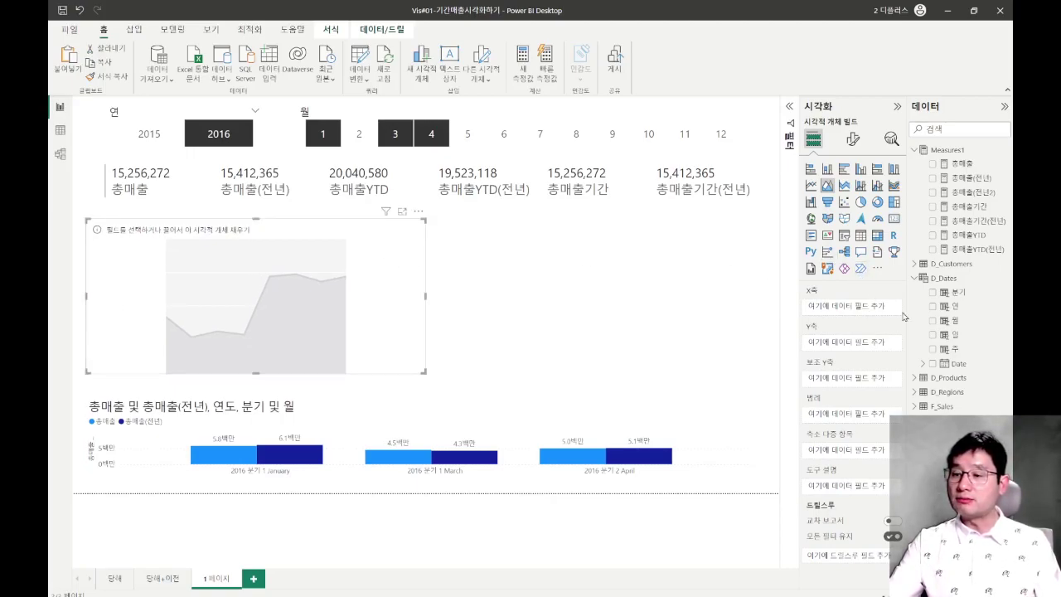
- Plot 총매출YTD and 총매출YTD(전년) by Date in the area chart, expanded to the quarter level, and make the chart slightly taller
{"action": "left_click_drag", "start_coordinate": [955, 364], "coordinate": [863, 308]}
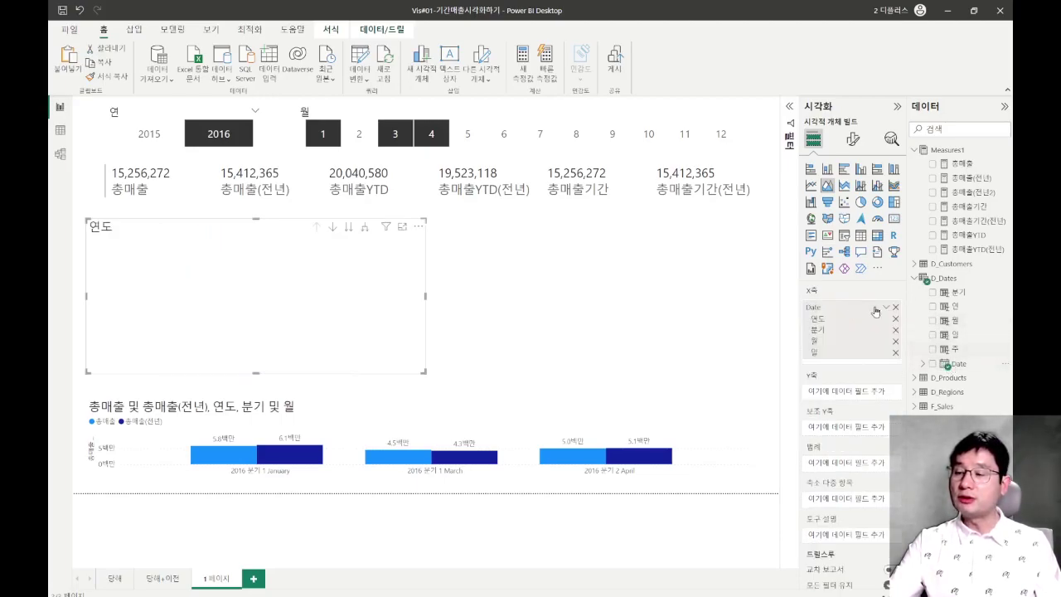
{"action": "left_click", "coordinate": [933, 235]}
{"action": "left_click", "coordinate": [932, 249]}
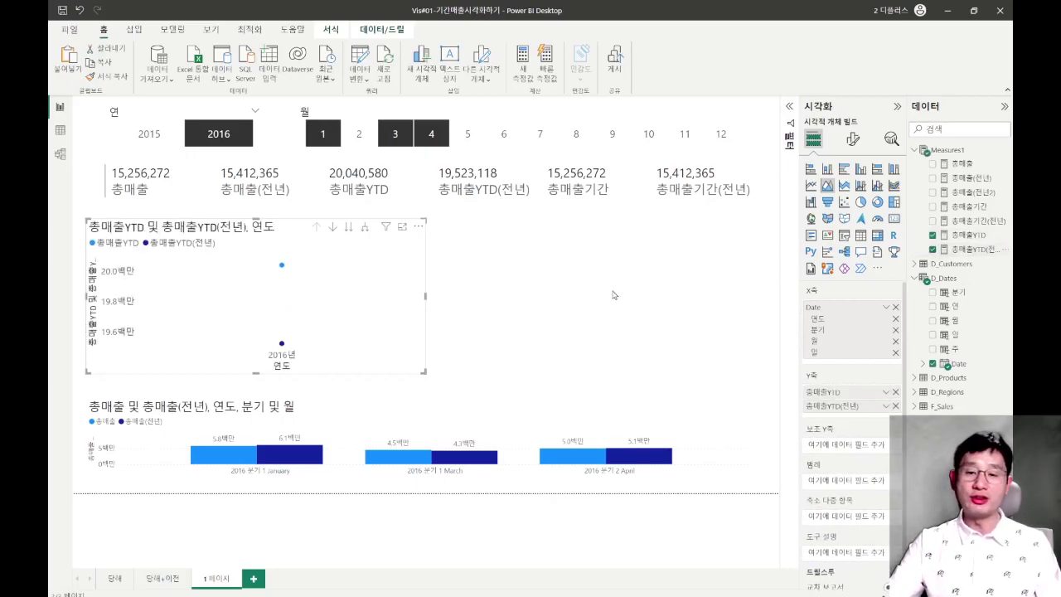
{"action": "left_click", "coordinate": [365, 228]}
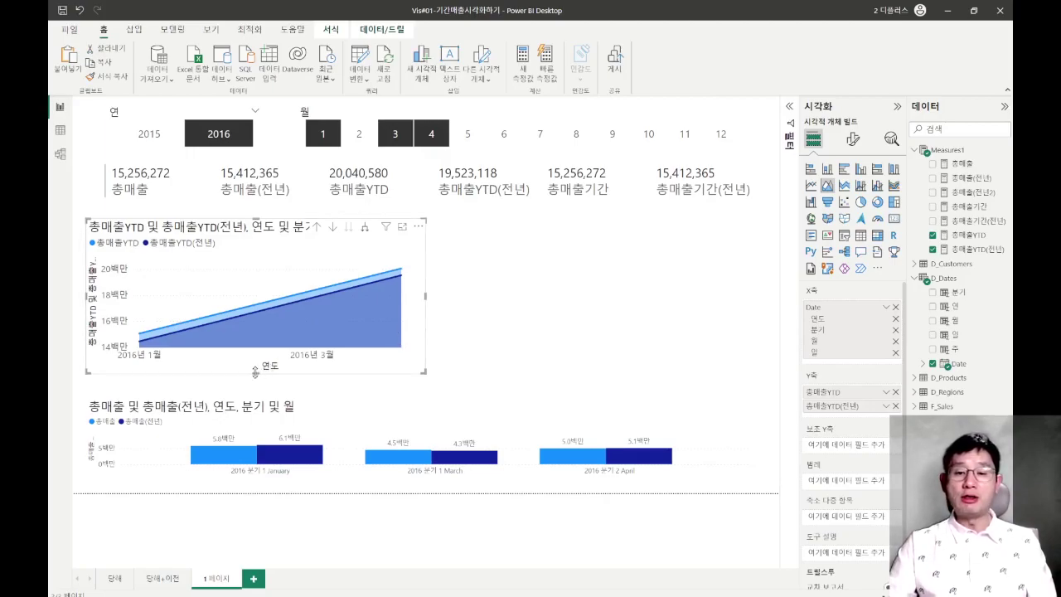
{"action": "left_click_drag", "start_coordinate": [255, 372], "coordinate": [255, 379]}
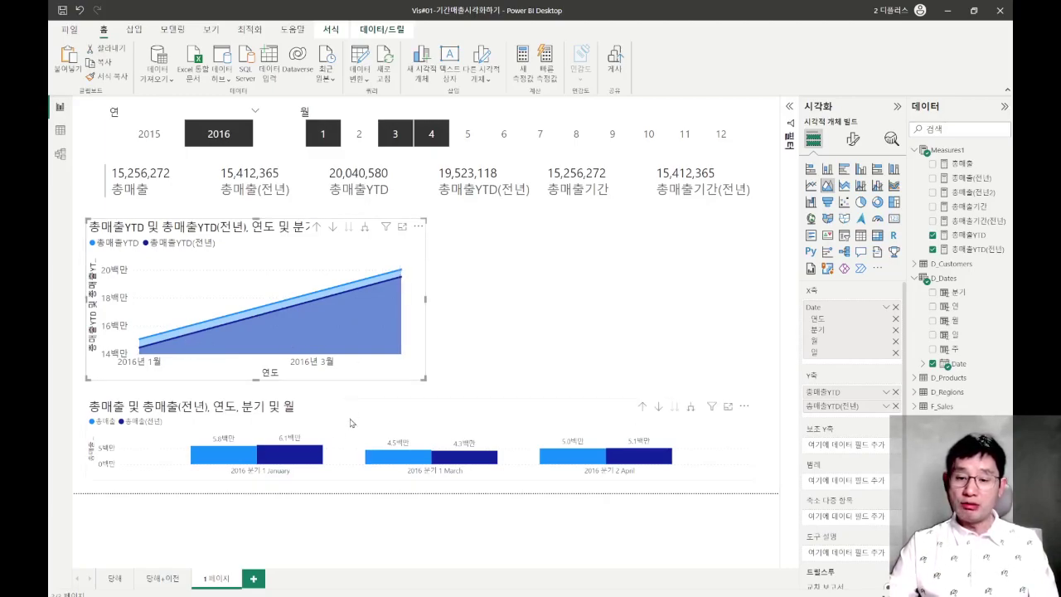
- Duplicate the YTD area chart and place the copy in the empty space beside the original
{"action": "mouse_move", "coordinate": [378, 352]}
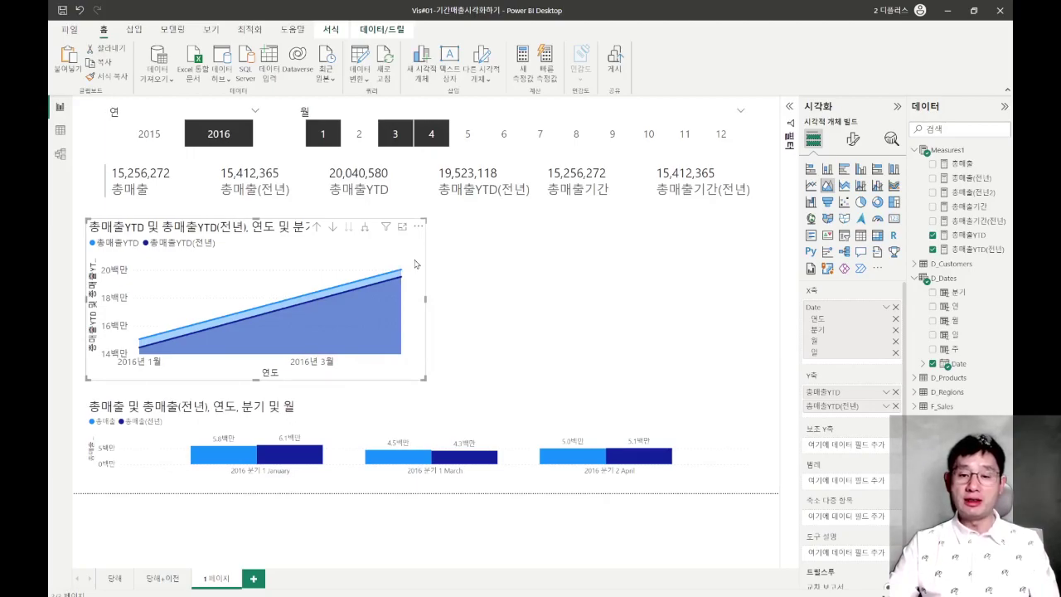
{"action": "key", "text": "ctrl+c"}
{"action": "key", "text": "ctrl+v"}
{"action": "left_click_drag", "start_coordinate": [410, 258], "coordinate": [751, 258]}
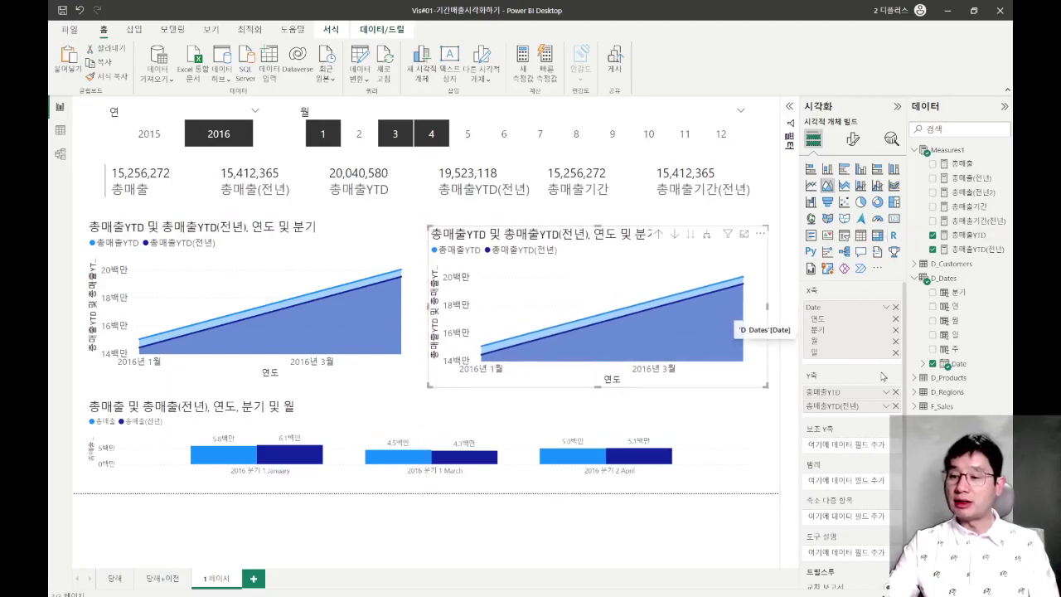
- Replace the copied area chart's Y-axis measures with 총매출기간 and 총매출기간(전년)
{"action": "left_click", "coordinate": [896, 391]}
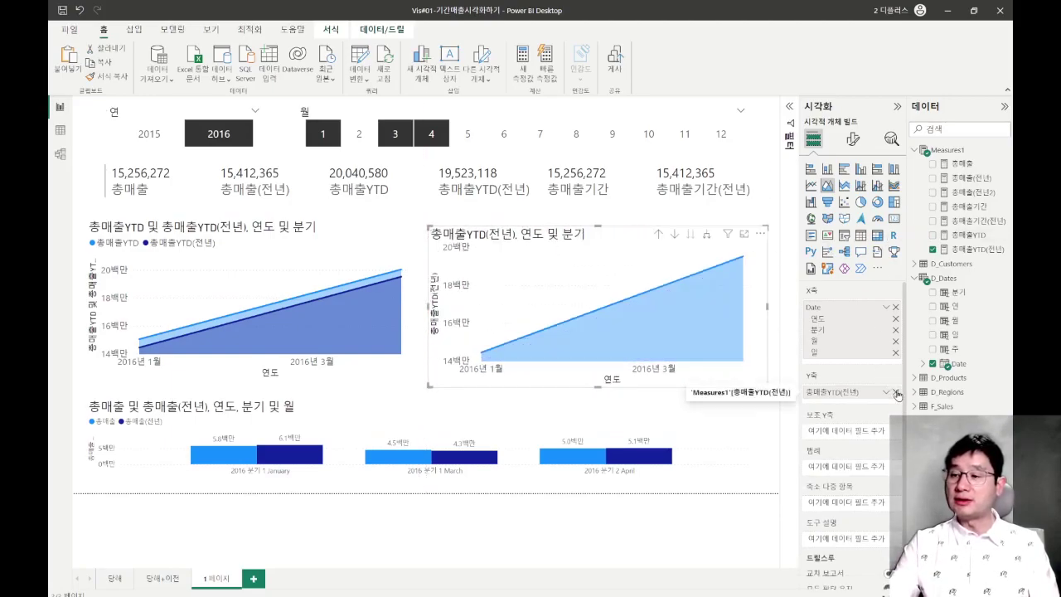
{"action": "left_click", "coordinate": [896, 392]}
{"action": "left_click", "coordinate": [933, 206]}
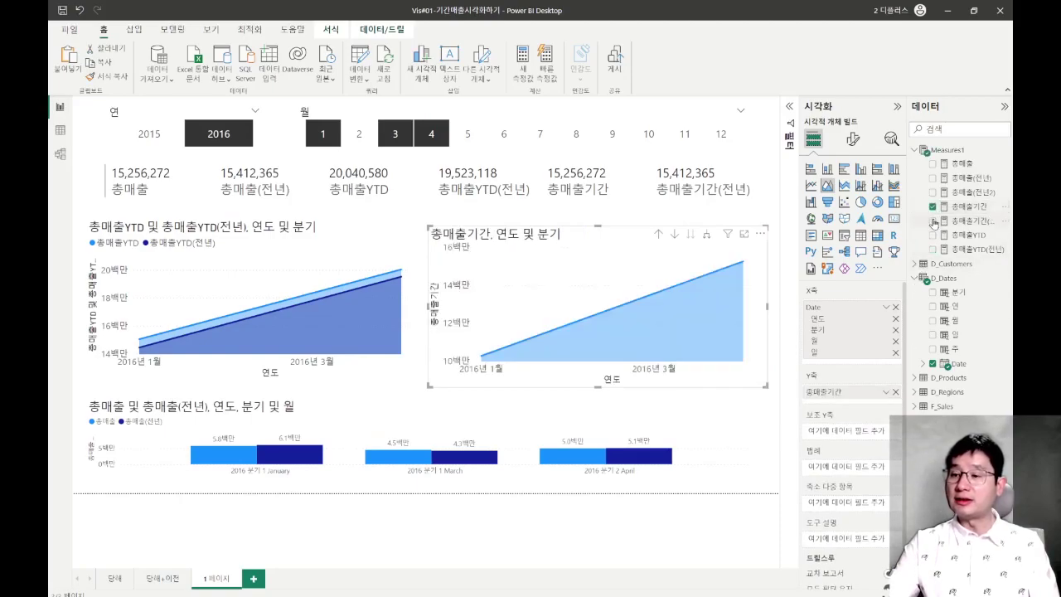
{"action": "left_click", "coordinate": [933, 220]}
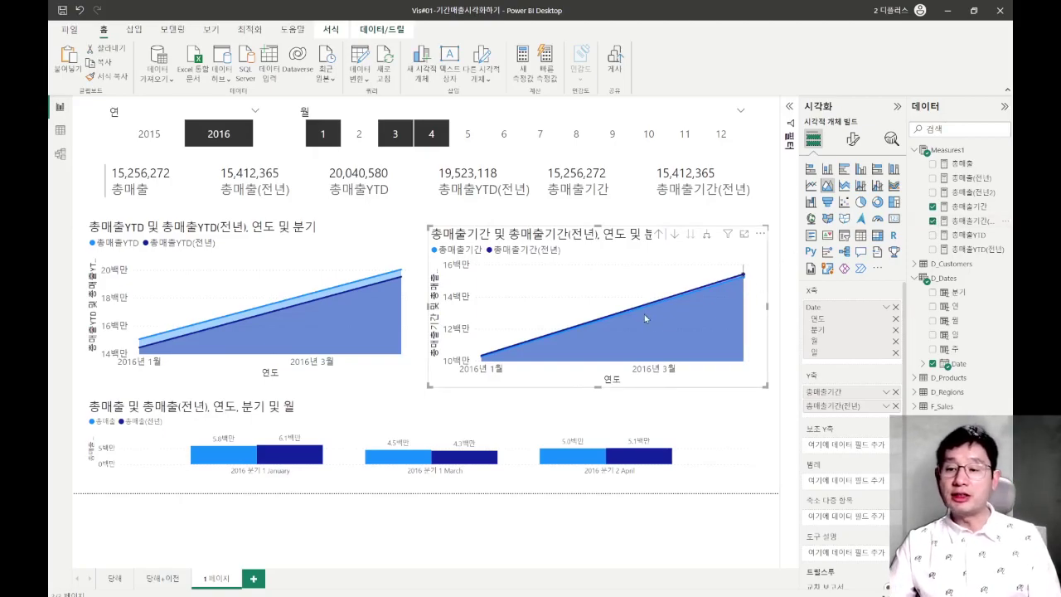
{"action": "left_click", "coordinate": [292, 260]}
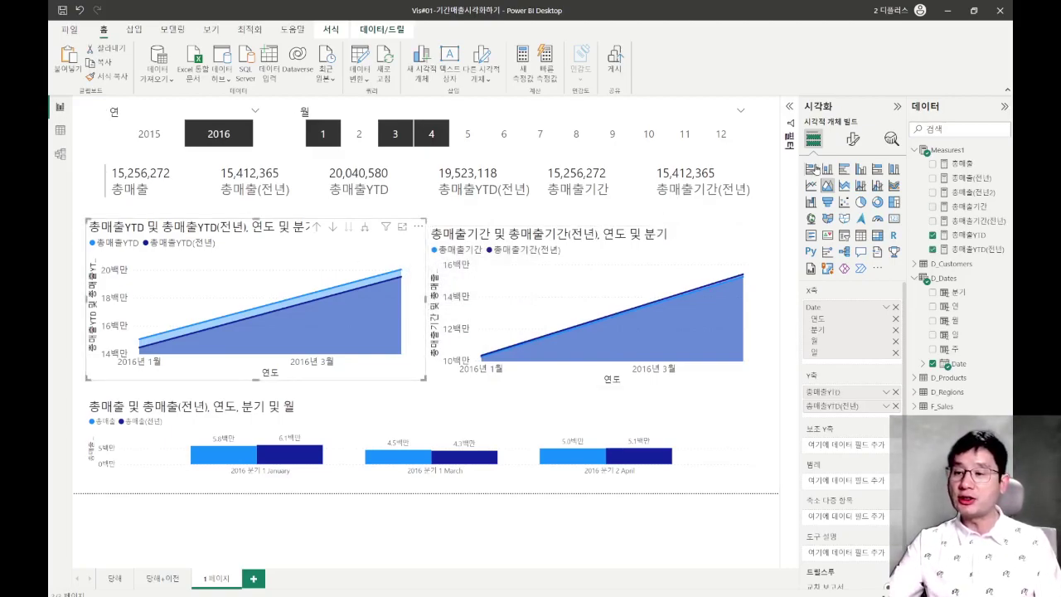